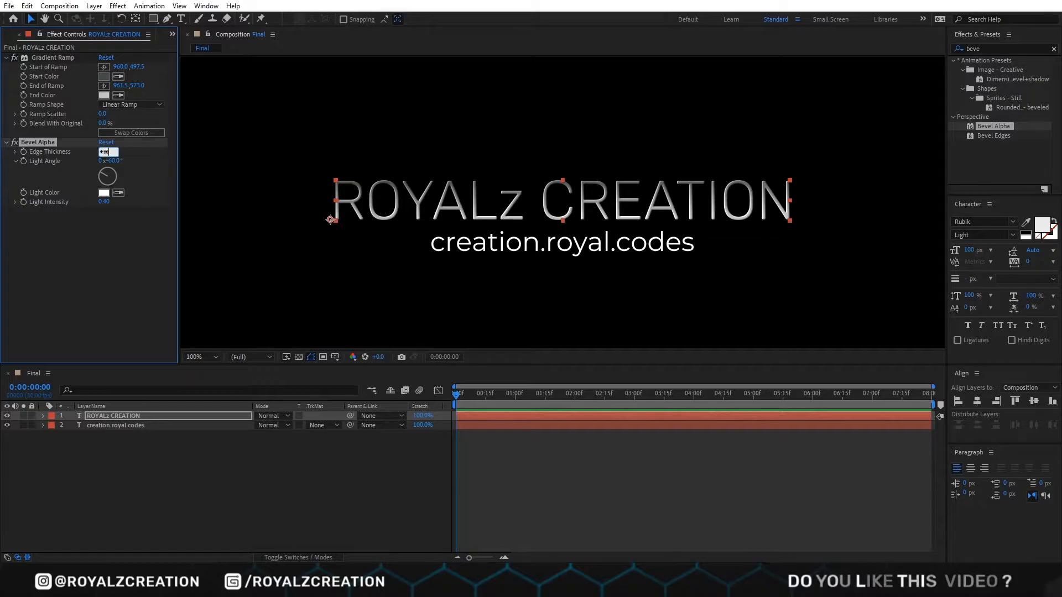
Set the title's Bevel Alpha to edge thickness 30, light angle 160° and light intensity 0.8
left_click(115, 161)
key("Return")
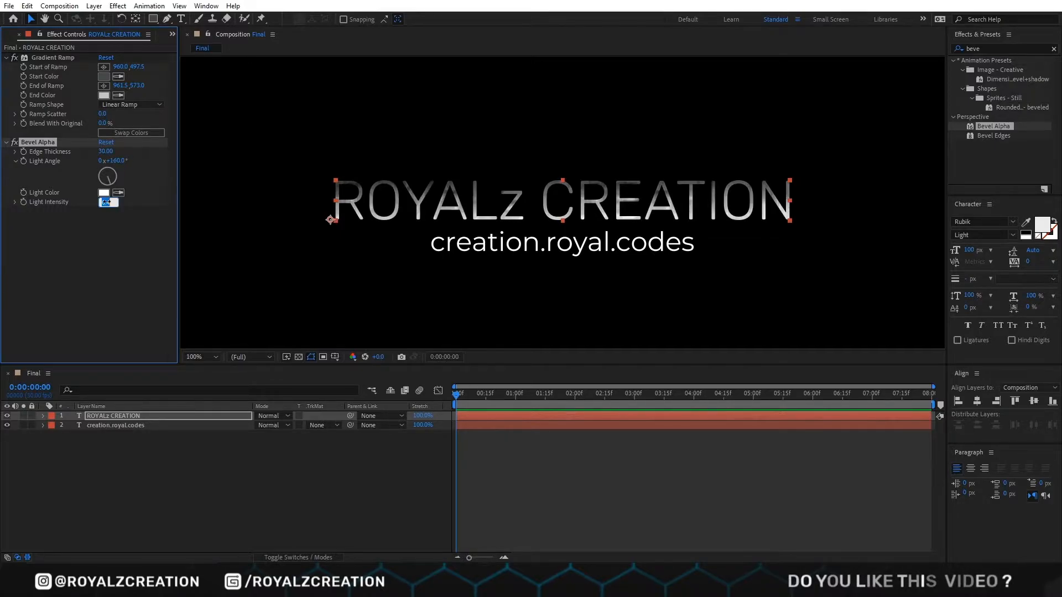
left_click(106, 201)
type(".8")
key("Return")
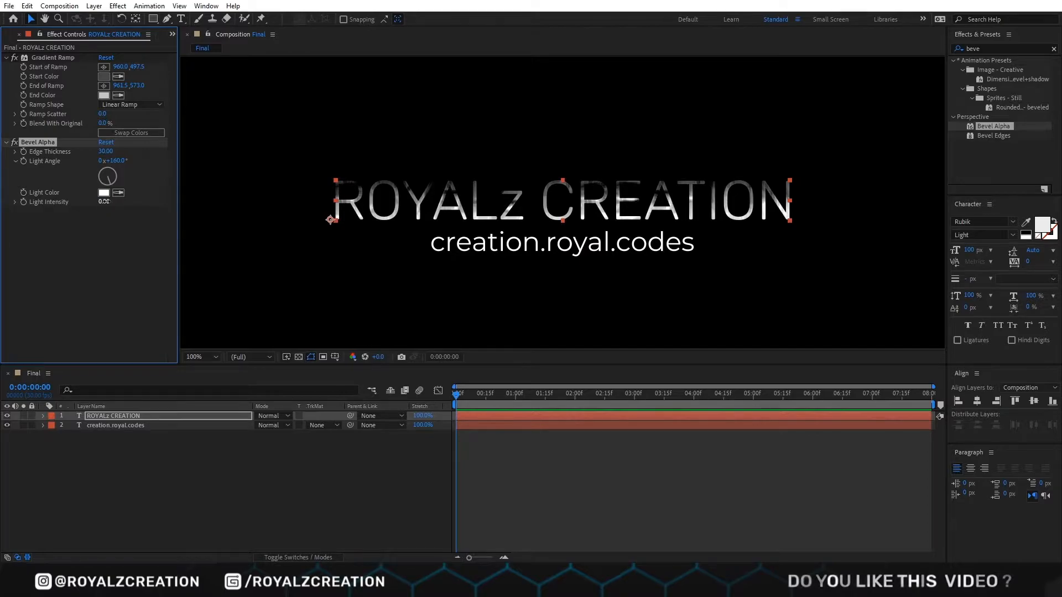
Reposition the title's Gradient Ramp with its start at about 960, 449.5 and its end at about 961.5, 524
left_click(113, 255)
left_click_drag(137, 66, 102, 87)
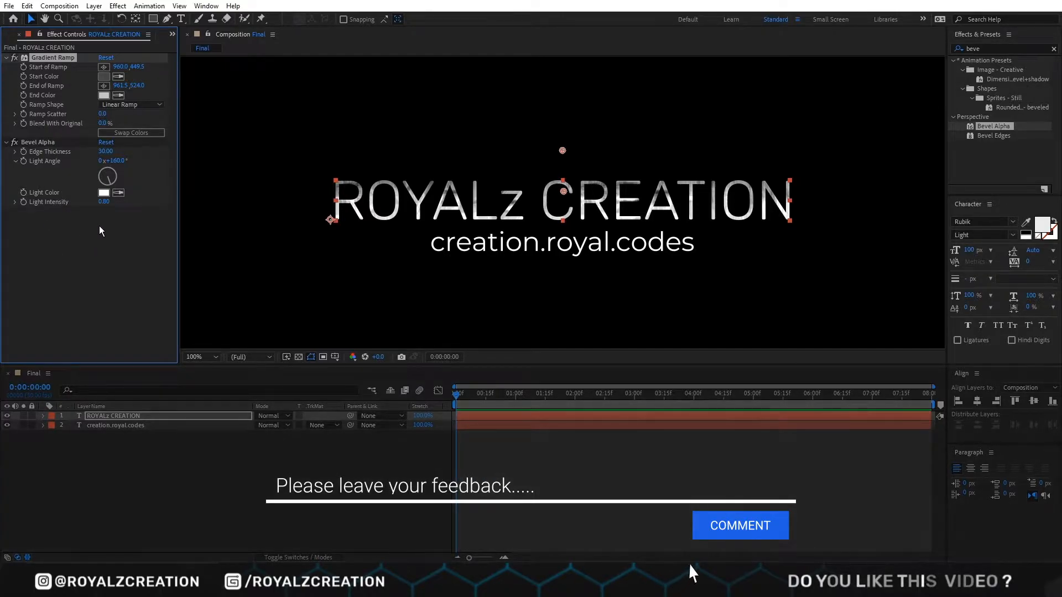
Copy the title's Gradient Ramp and Bevel Alpha effects onto the creation.royal.codes layer
left_click(50, 143)
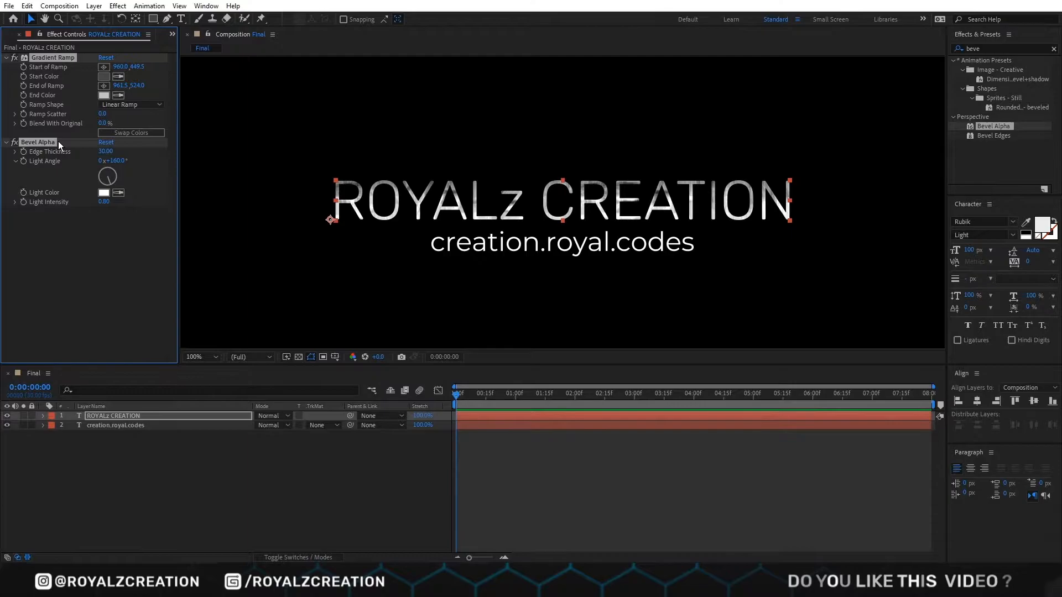
left_click(160, 424)
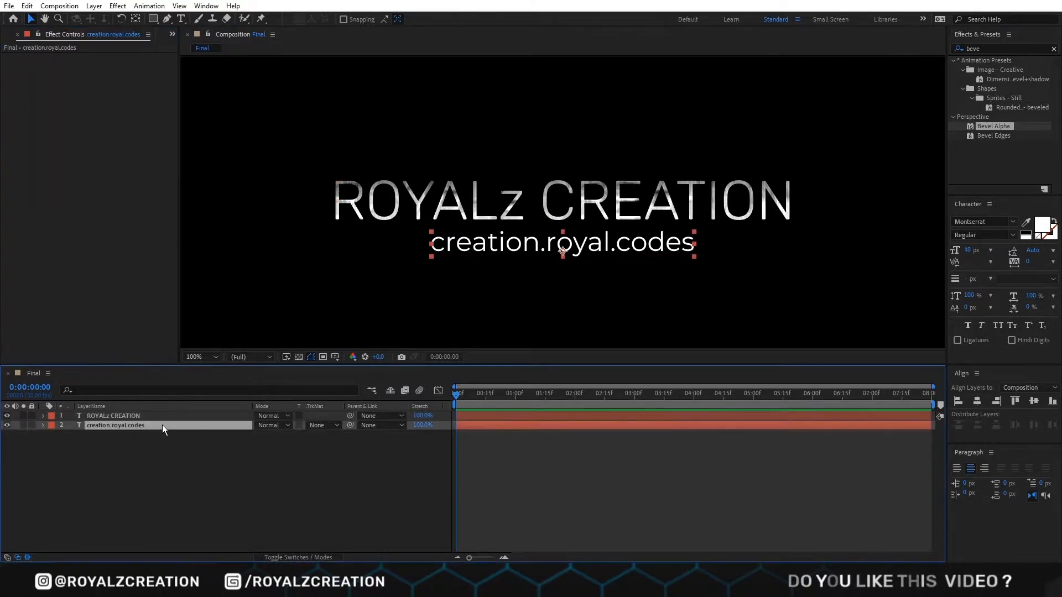
left_click(83, 255)
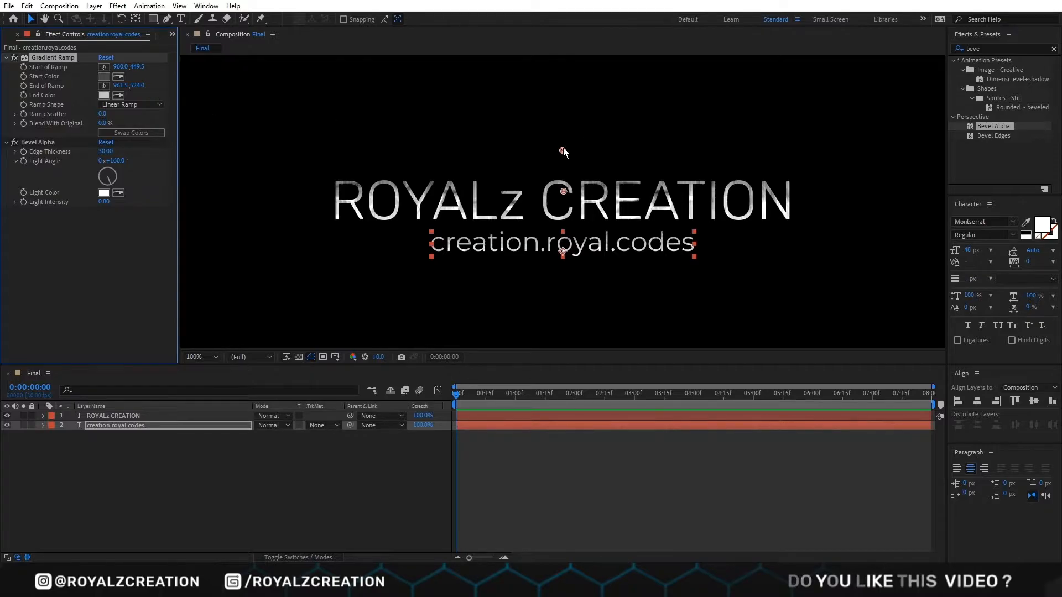
Move the creation.royal.codes layer's Gradient Ramp start to about 957.5, 573.5 and its end to about 963.5, 641.5
left_click_drag(562, 150, 563, 237)
left_click_drag(563, 191, 561, 235)
key("period")
left_click_drag(566, 319, 566, 311)
key("comma")
key("comma")
key("shift+slash")
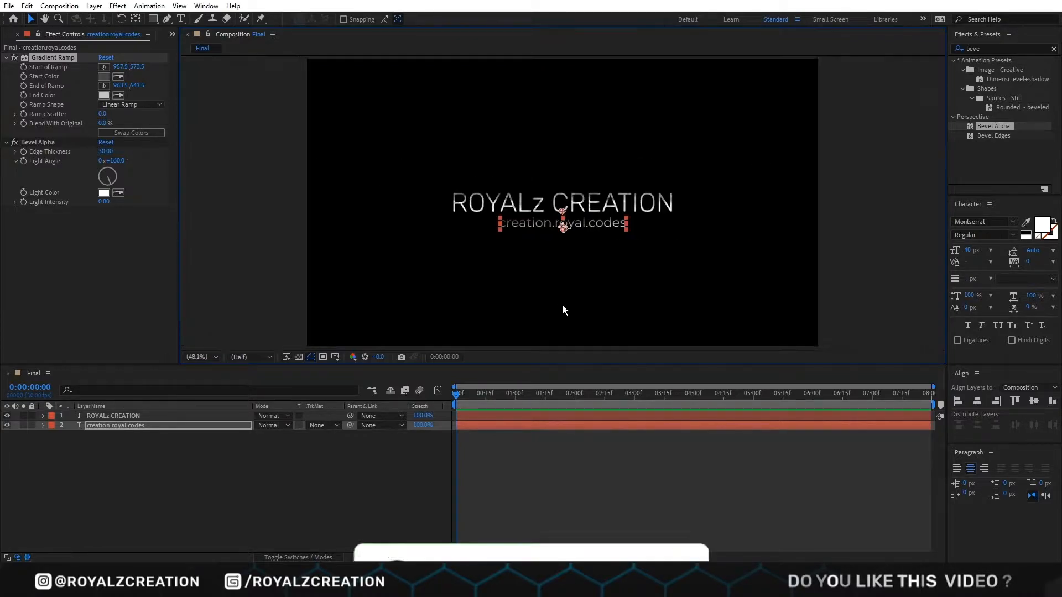
left_click(576, 456)
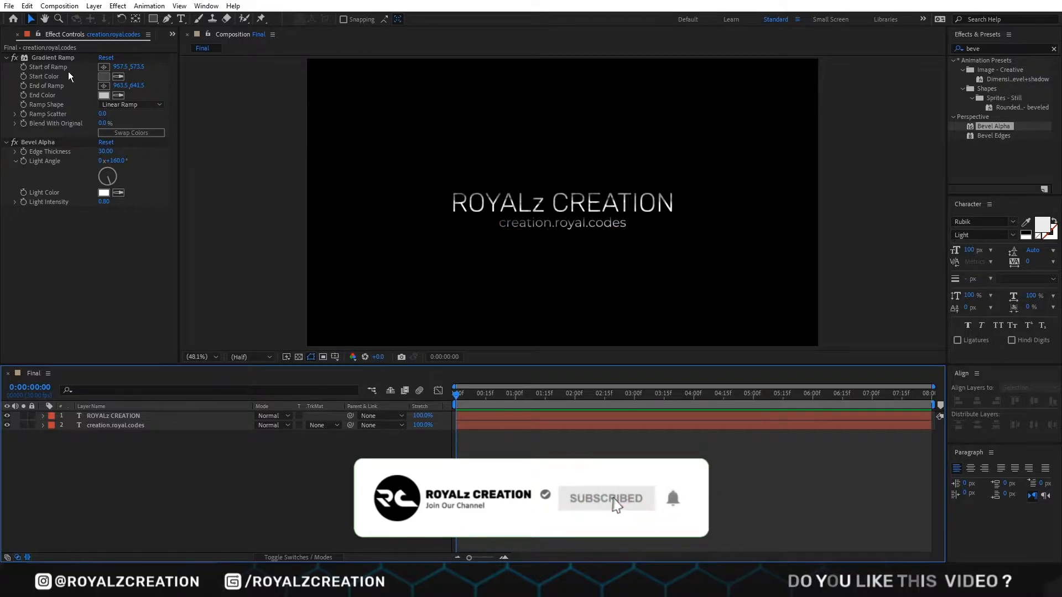
Adjust the creation.royal.codes layer's Gradient Ramp start to about 957.5, 568.5
left_click(53, 58)
left_click_drag(135, 70, 131, 105)
left_click(171, 461)
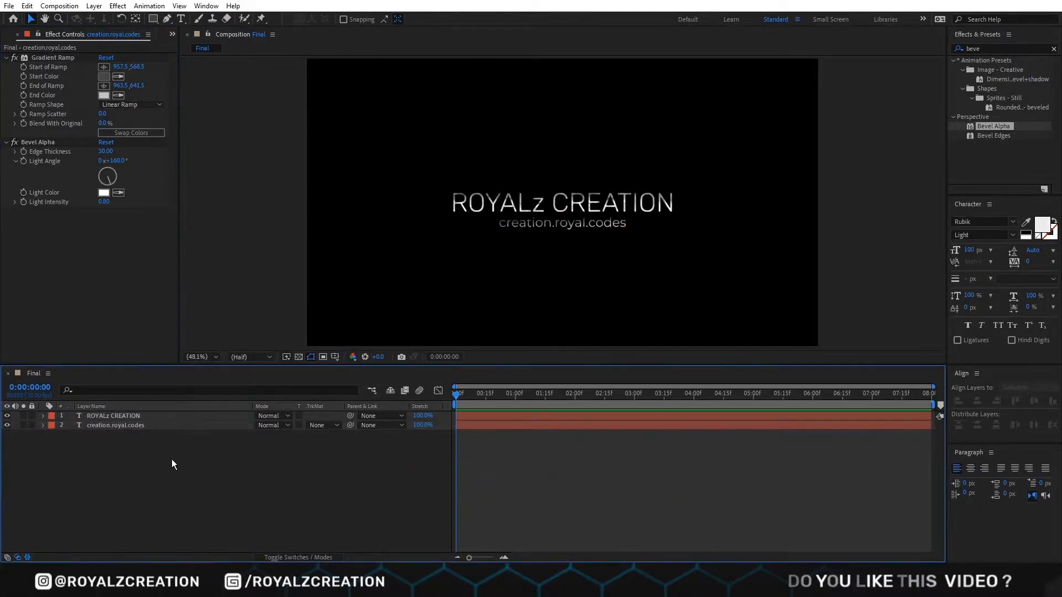
left_click(111, 424)
left_click(149, 453)
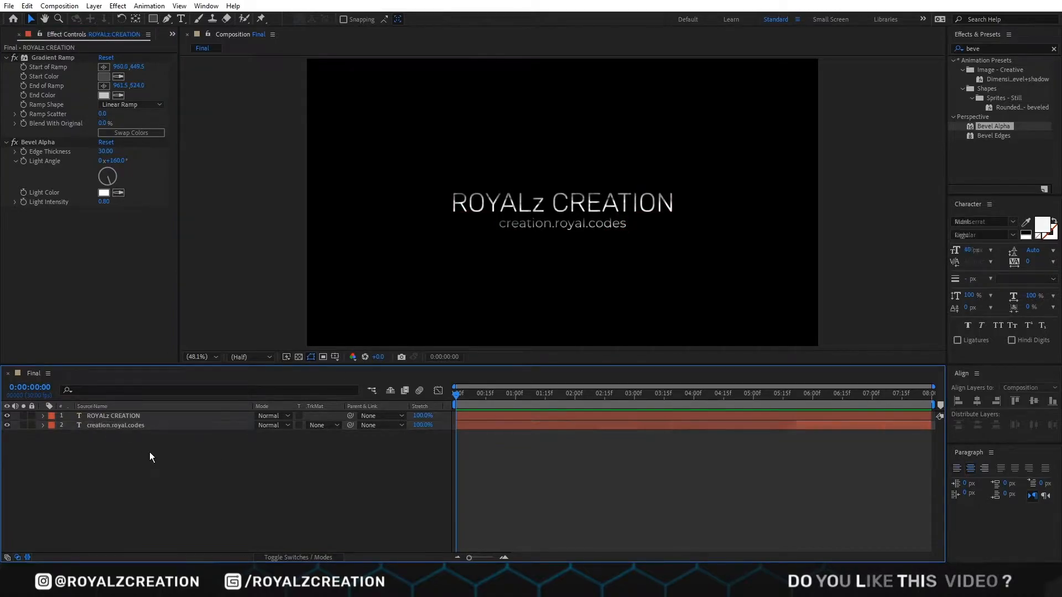
Keyframe the creation.royal.codes layer's opacity from 0% at 0:00:02:15 to 100% at 0:00:04:00
left_click_drag(461, 395, 606, 413)
left_click(605, 396)
key("h")
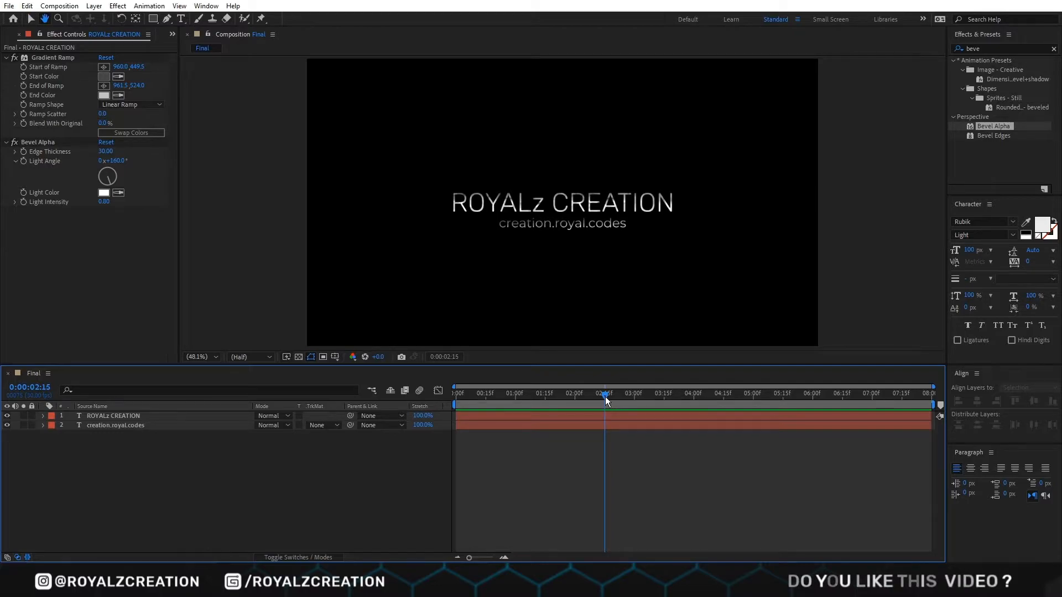
left_click(141, 428)
key("t")
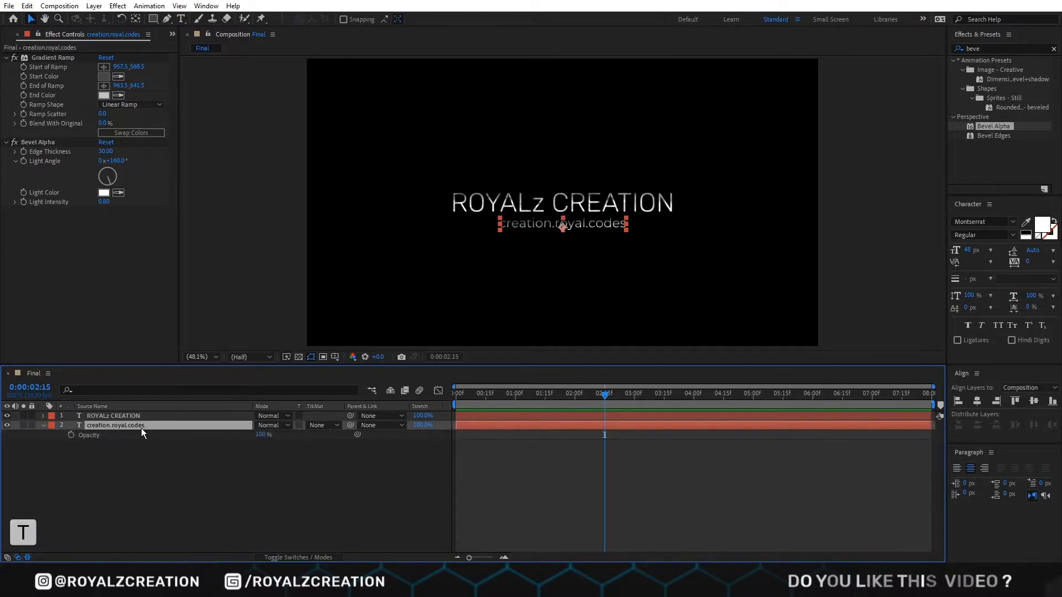
left_click(71, 435)
left_click_drag(261, 434, 133, 439)
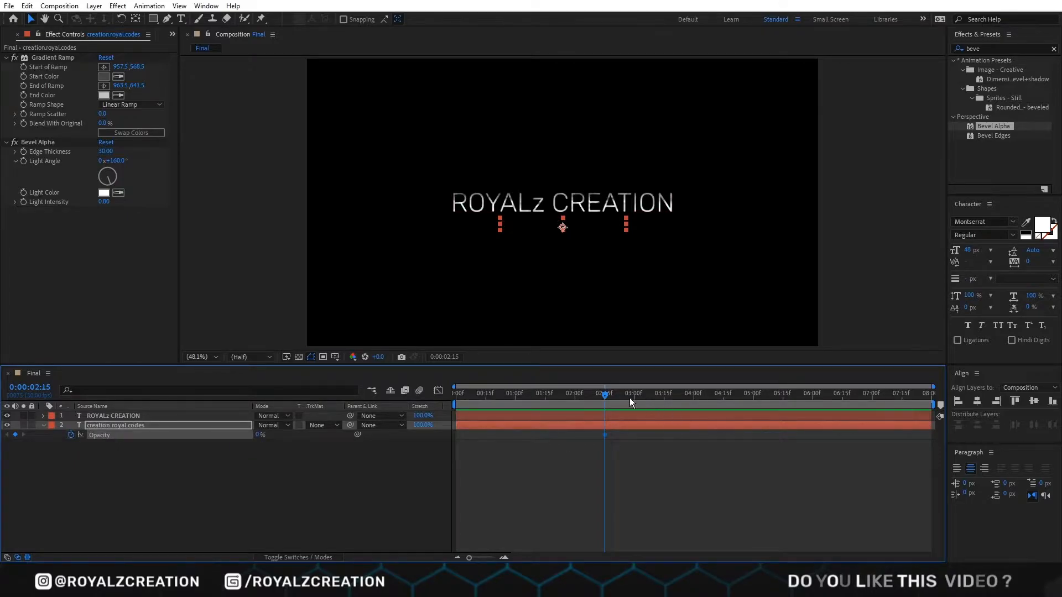
left_click_drag(607, 397, 692, 403)
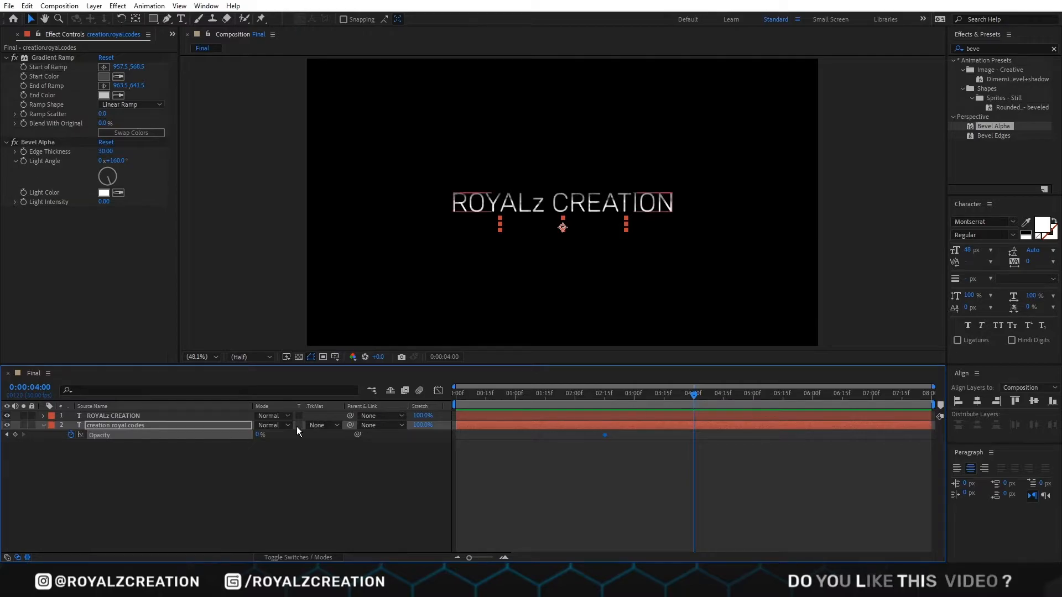
left_click_drag(260, 435, 493, 451)
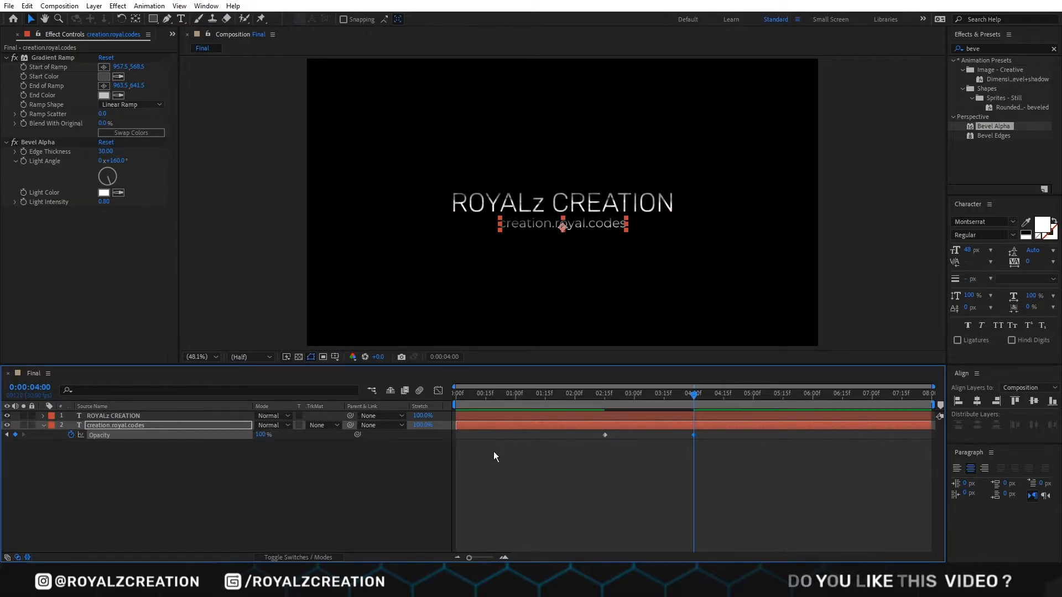
Apply Easy Ease to both opacity keyframes and preview the fade-in from the start of the composition
left_click(546, 471)
left_click_drag(707, 449, 590, 434)
right_click(605, 433)
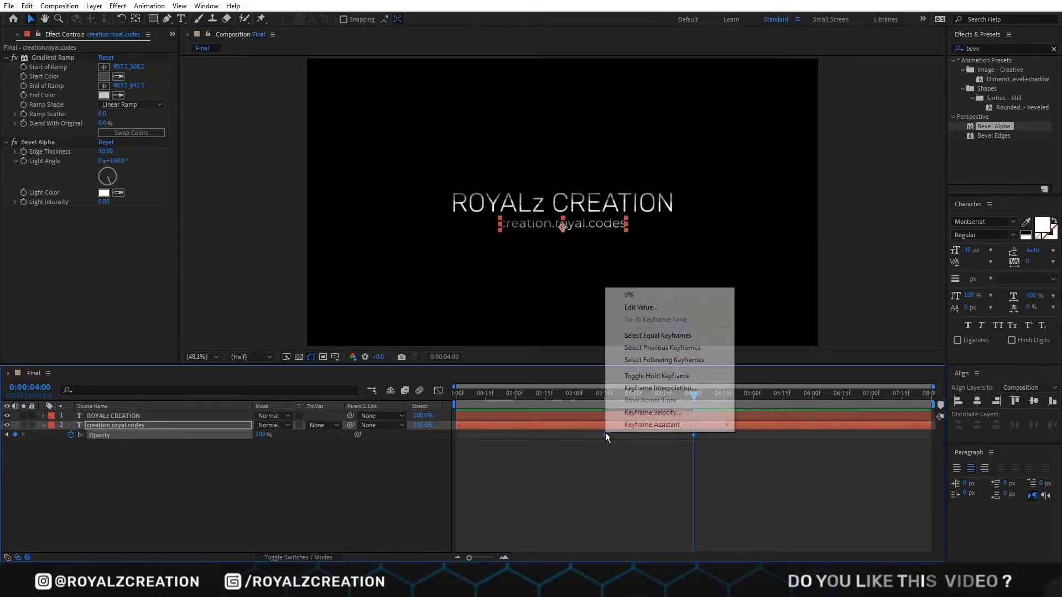
mouse_move(632, 424)
left_click(774, 461)
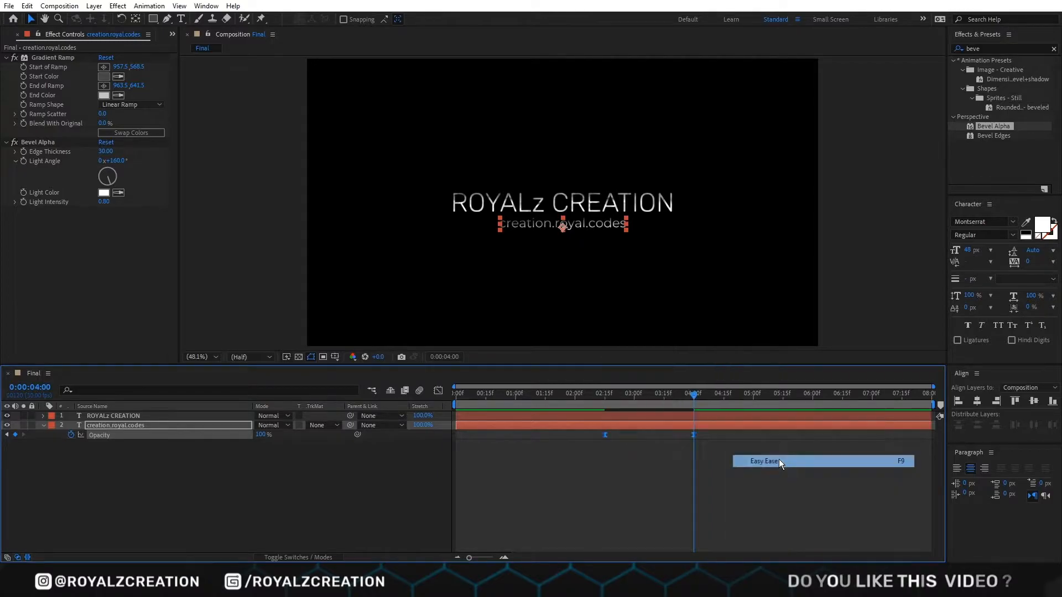
key("Home")
key("space")
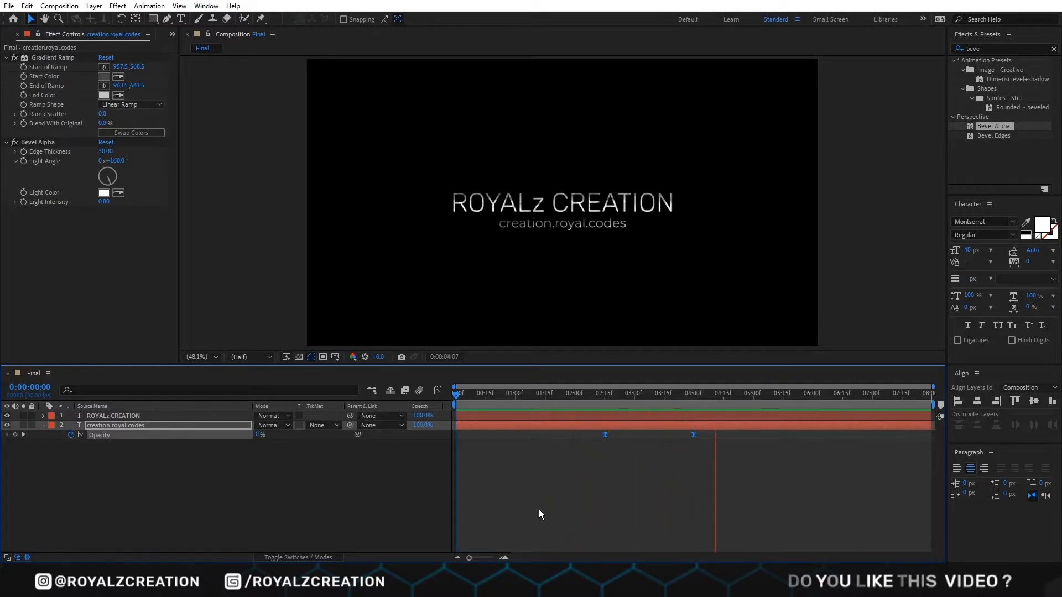
key("space")
left_click(540, 511)
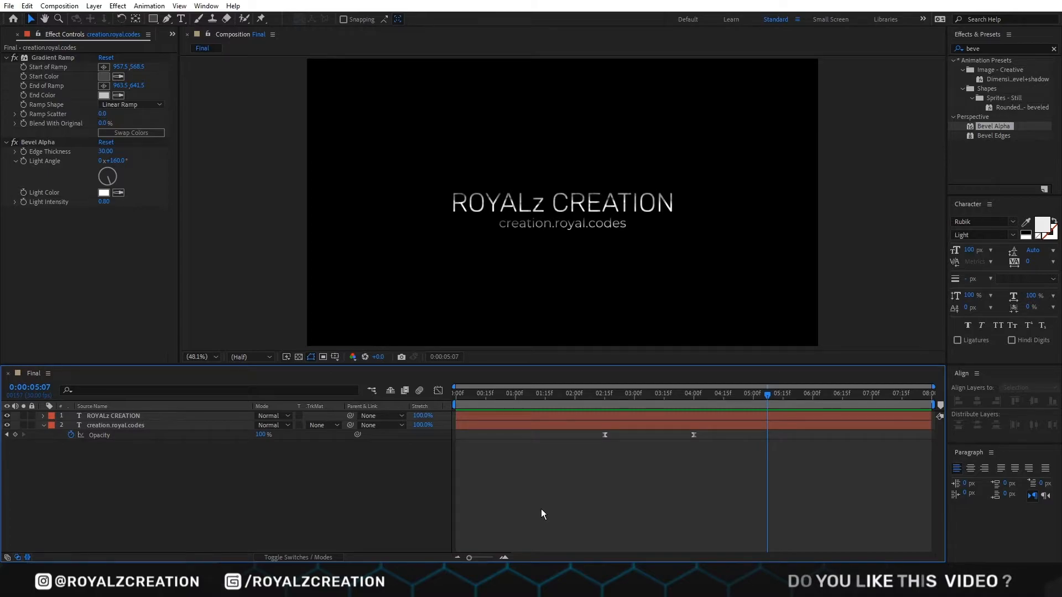
Pre-compose both text layers into a new composition named Text, moving all attributes into it
left_click_drag(176, 484, 153, 387)
key("ctrl+shift+c")
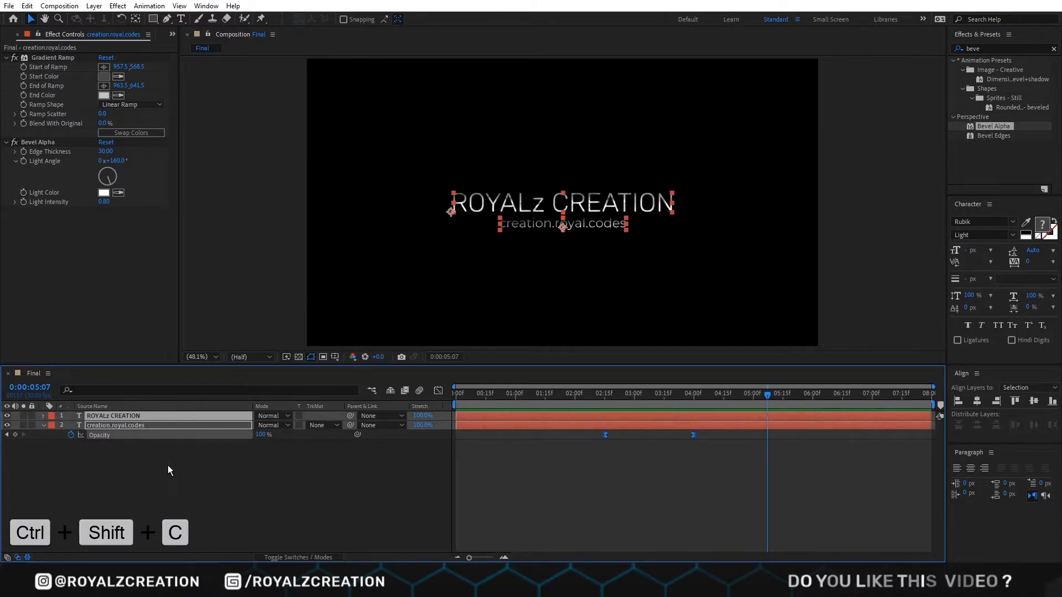
left_click(452, 291)
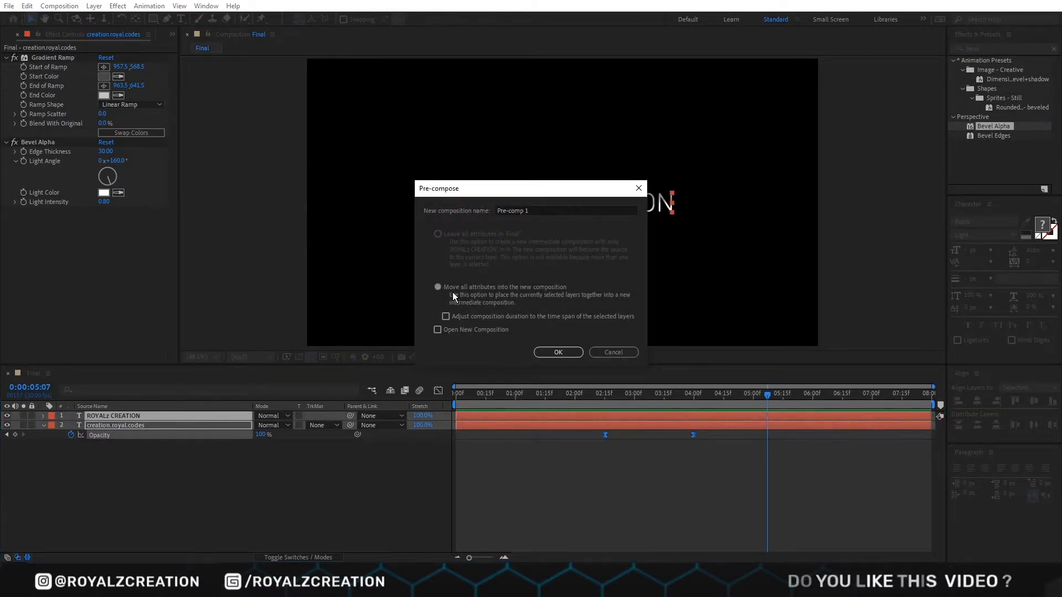
left_click(560, 212)
type("Text")
key("Return")
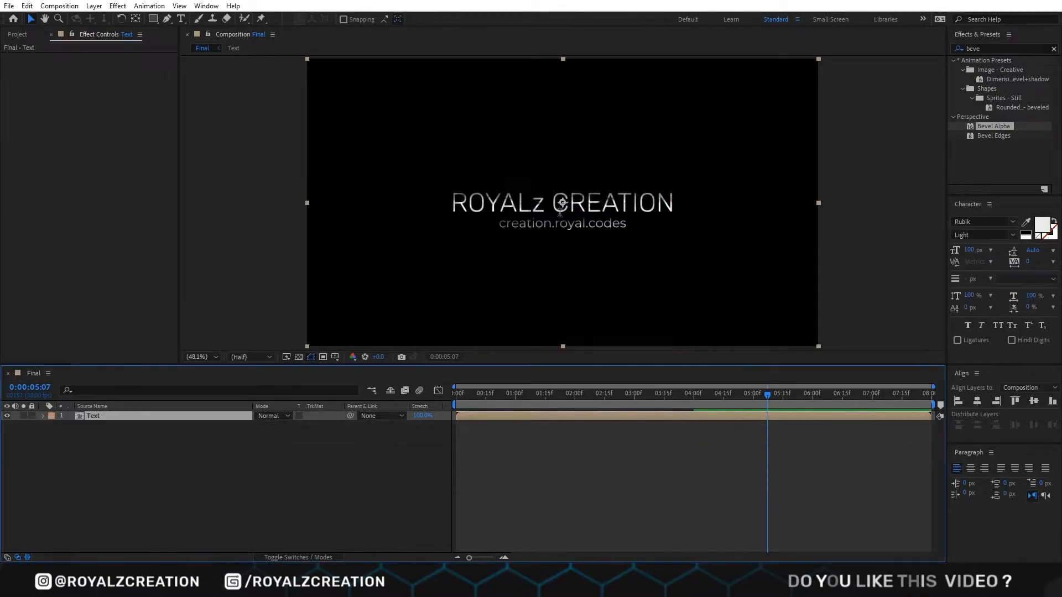
Add Fire.mov and Fire_Alpha.mov above the Text layer in the Final composition and hide both
left_click(17, 34)
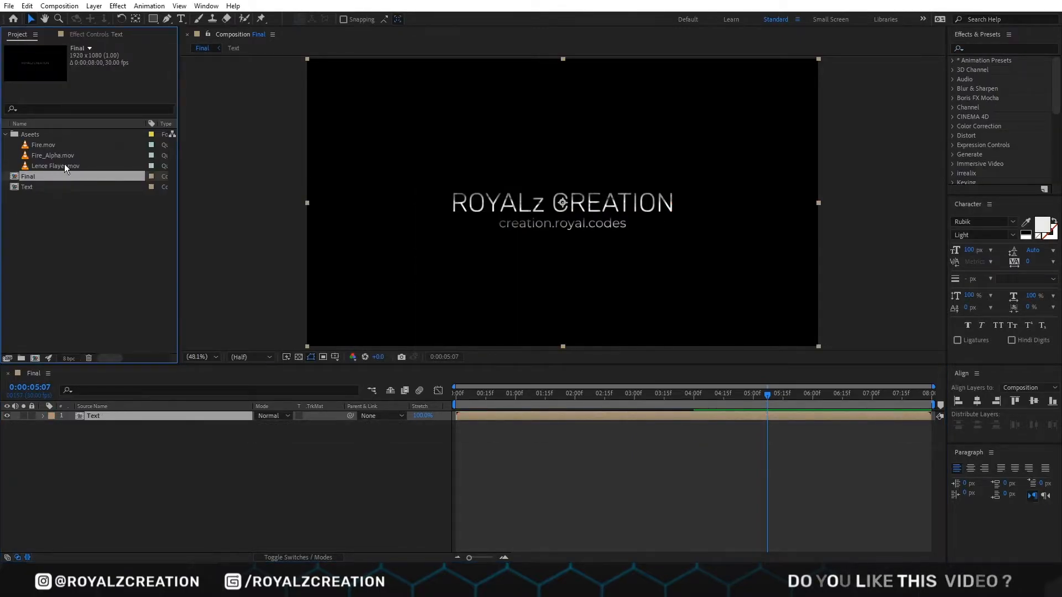
left_click(65, 163)
left_click(66, 156)
left_click(65, 146, "shift")
left_click_drag(65, 147, 131, 413)
left_click(156, 475)
left_click(121, 416)
left_click_drag(7, 416, 8, 425)
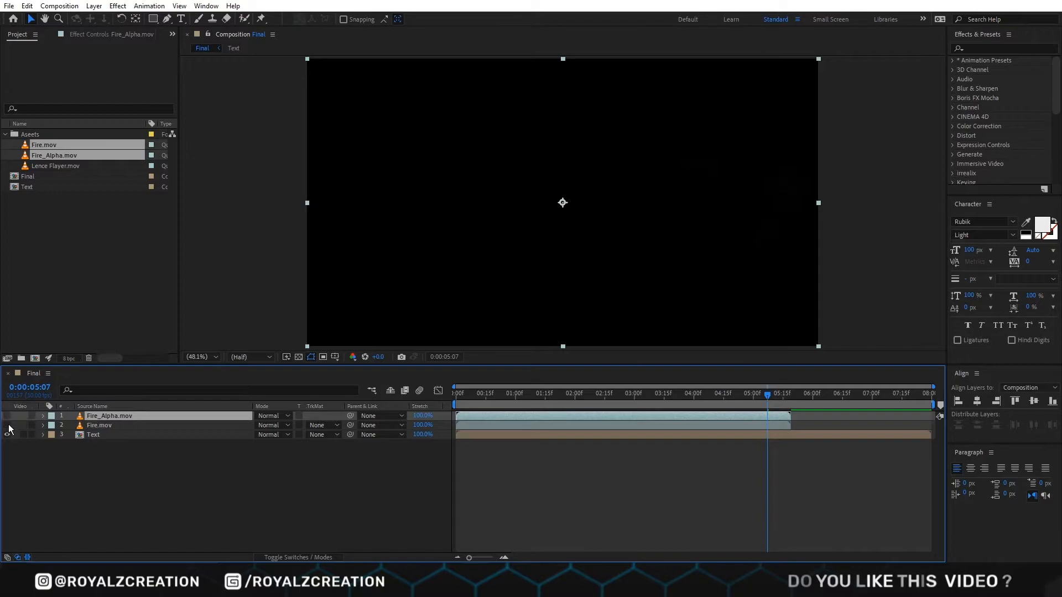
Apply the Set Matte effect to the Text layer, taking the matte from Fire_Alpha.mov
left_click(162, 435)
left_click(102, 34)
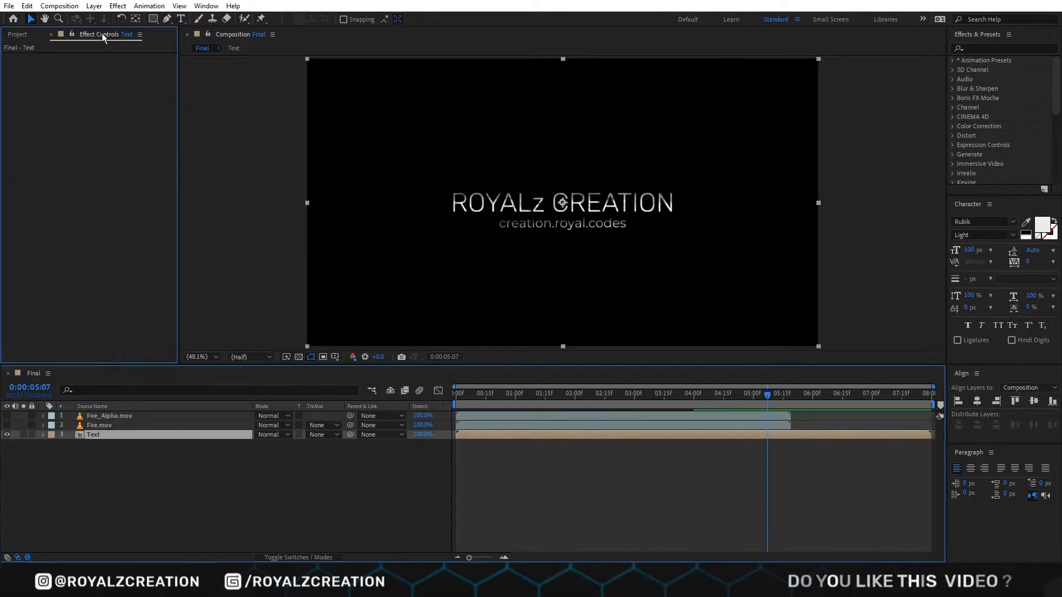
left_click(992, 48)
type("set matt")
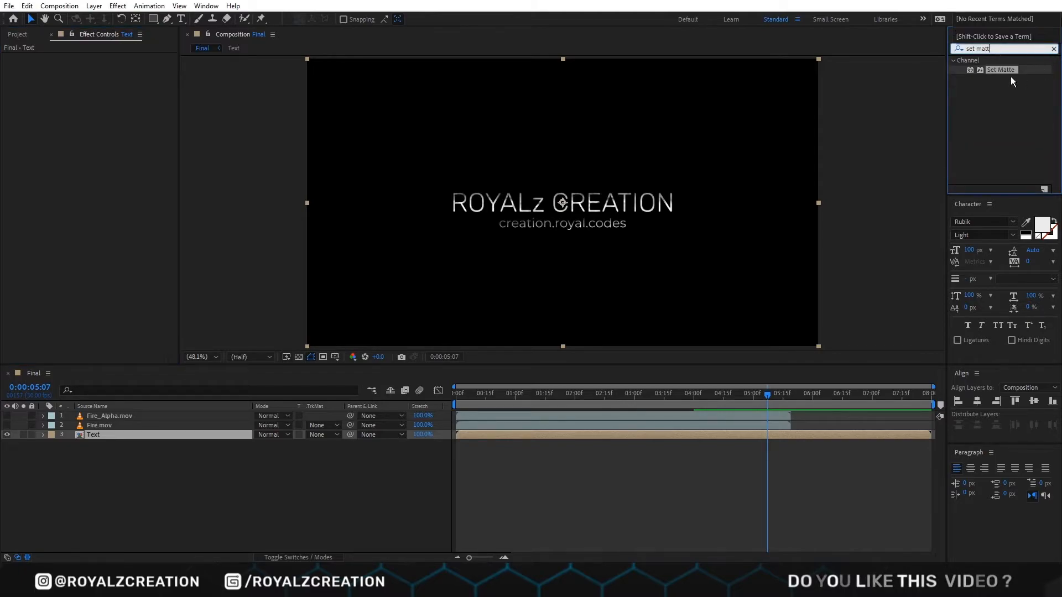
double_click(993, 73)
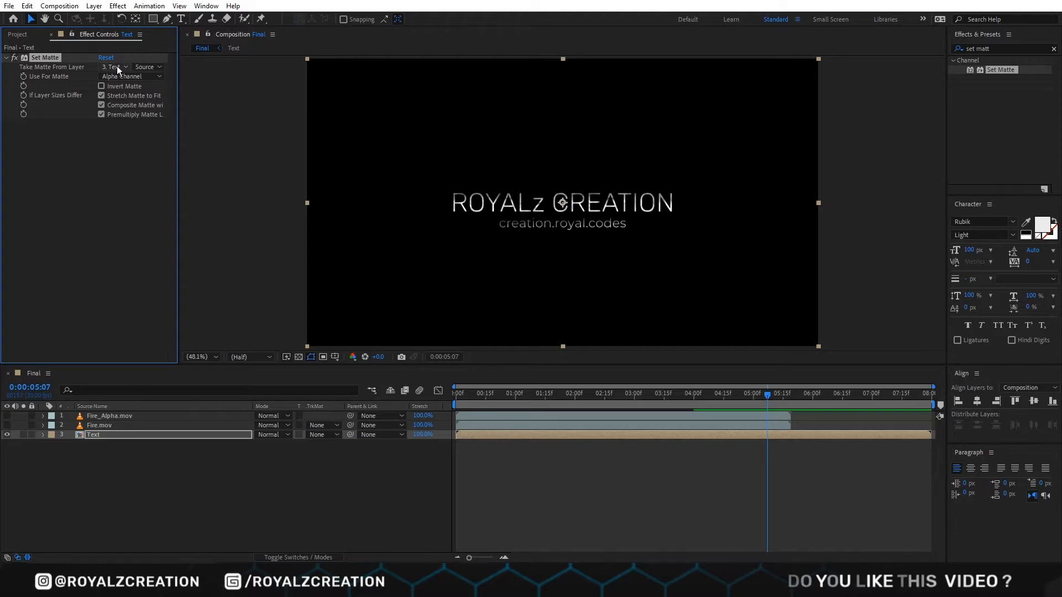
left_click(117, 67)
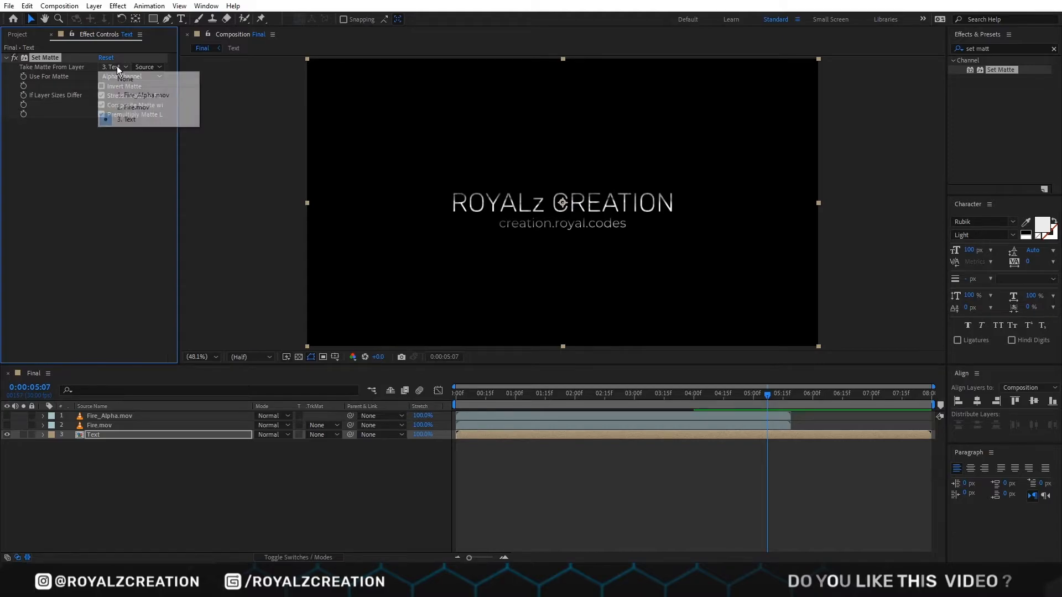
left_click(114, 95)
Set the blending mode of the Fire_Alpha.mov and Fire.mov layers to Add
key("Home")
left_click(137, 422)
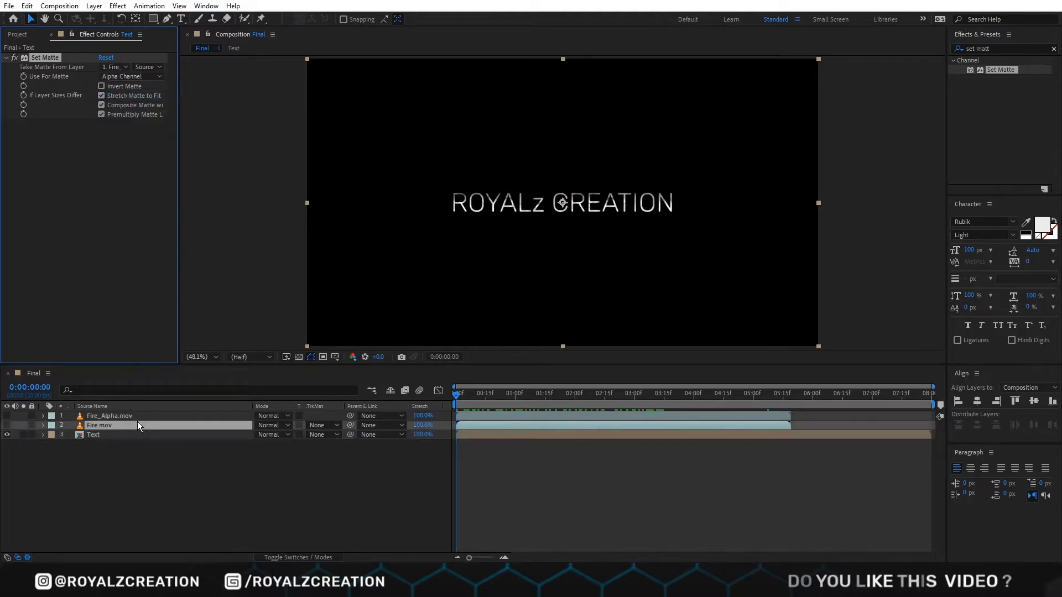
left_click(141, 418, "shift")
left_click(270, 416)
left_click(315, 196)
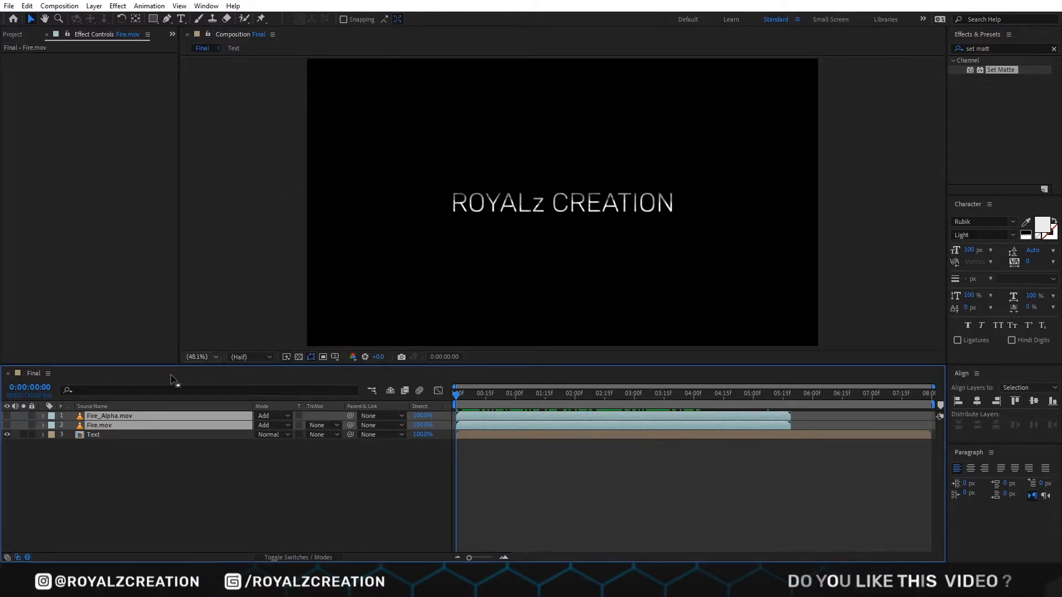
Set the Text layer's Set Matte to use Luminance and check the reveal up to 0:00:03:16
left_click(166, 435)
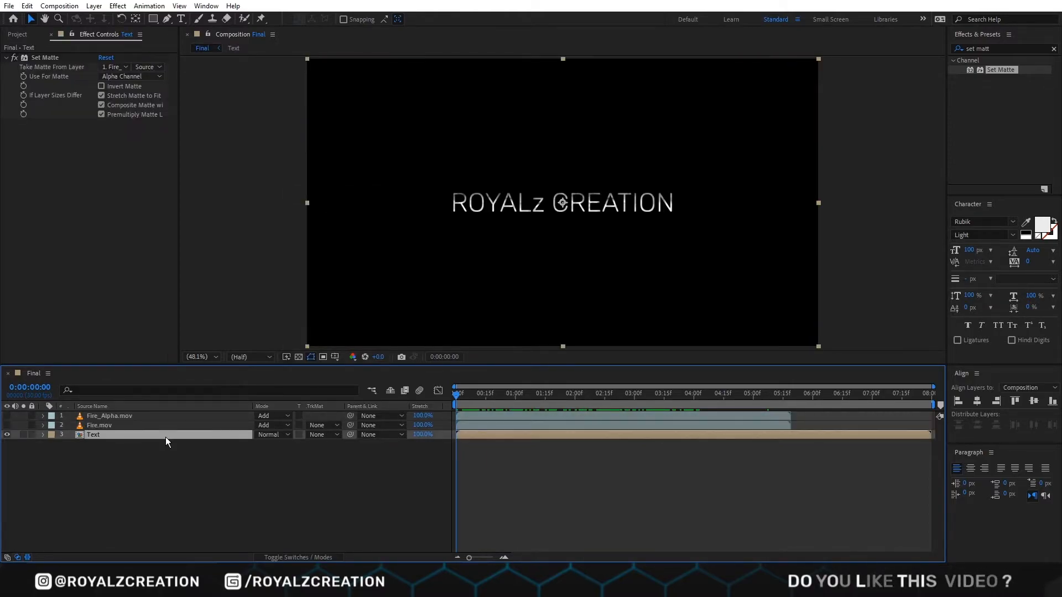
left_click(123, 77)
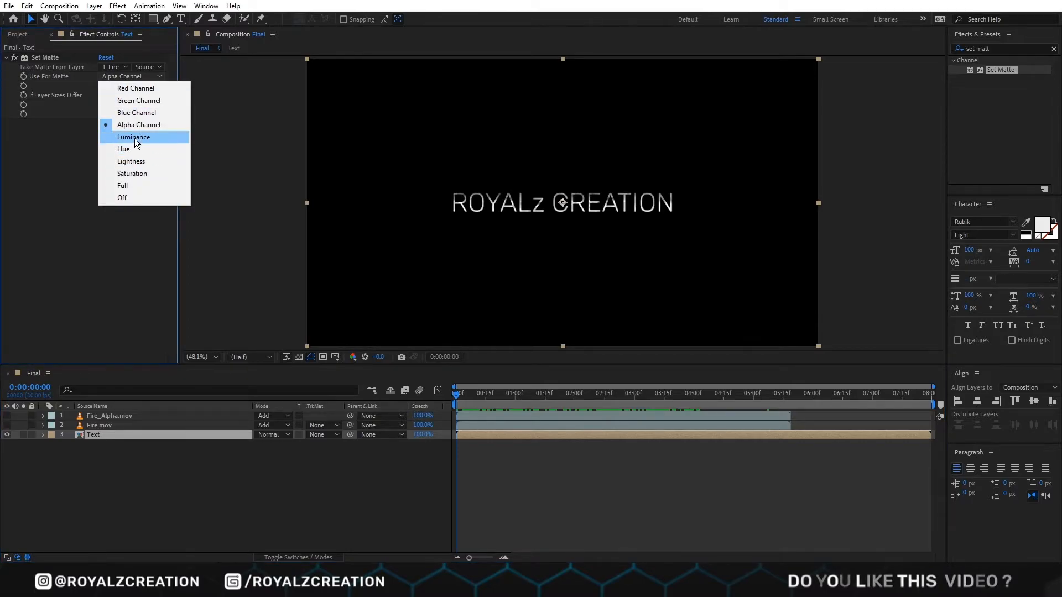
left_click(125, 139)
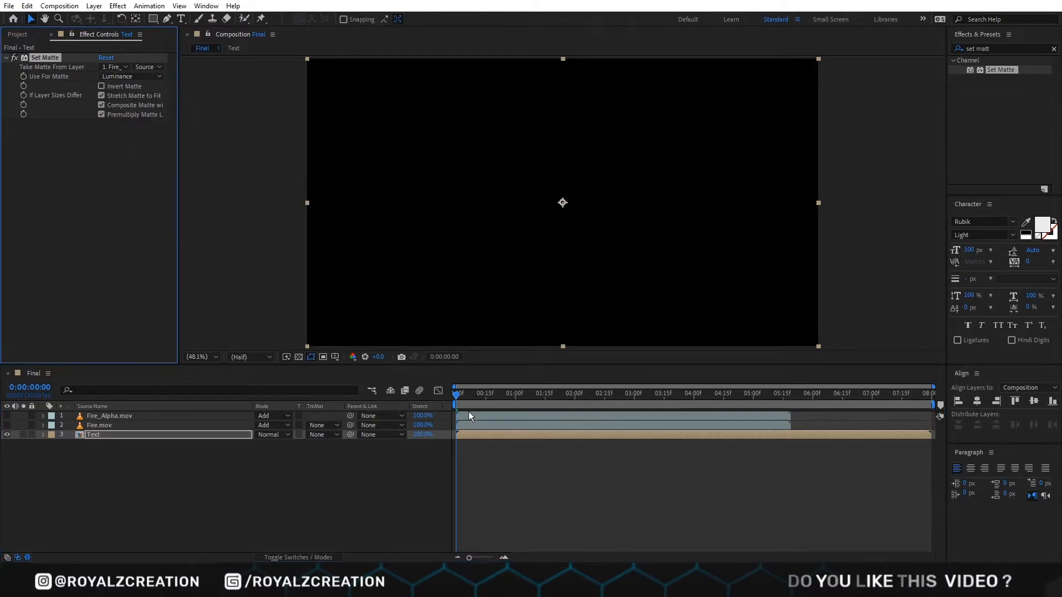
left_click_drag(462, 396, 663, 400)
left_click(143, 459)
Duplicate the Text layer
left_click(139, 436)
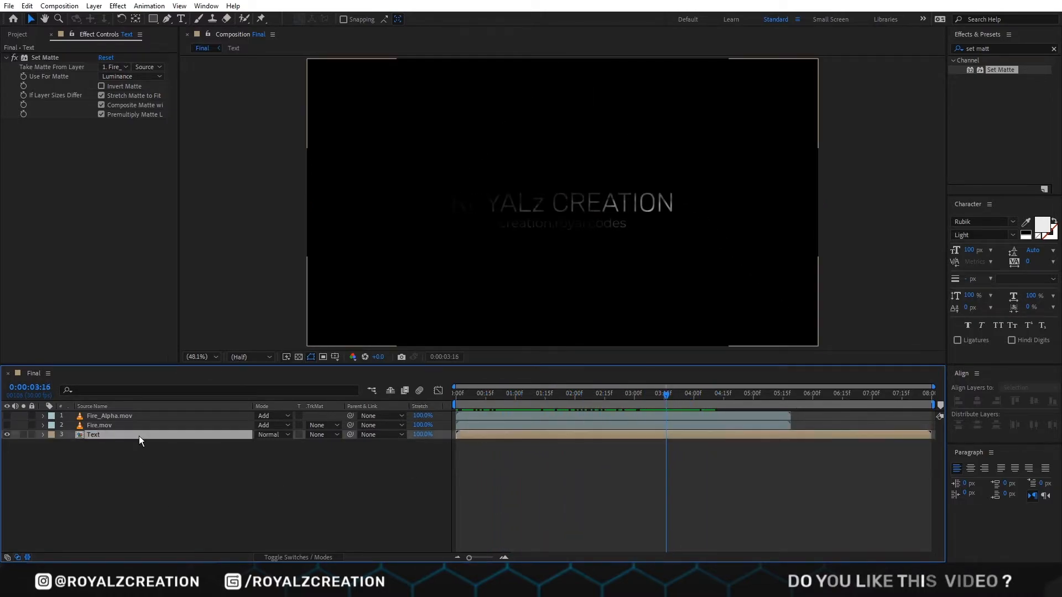
key("ctrl+d")
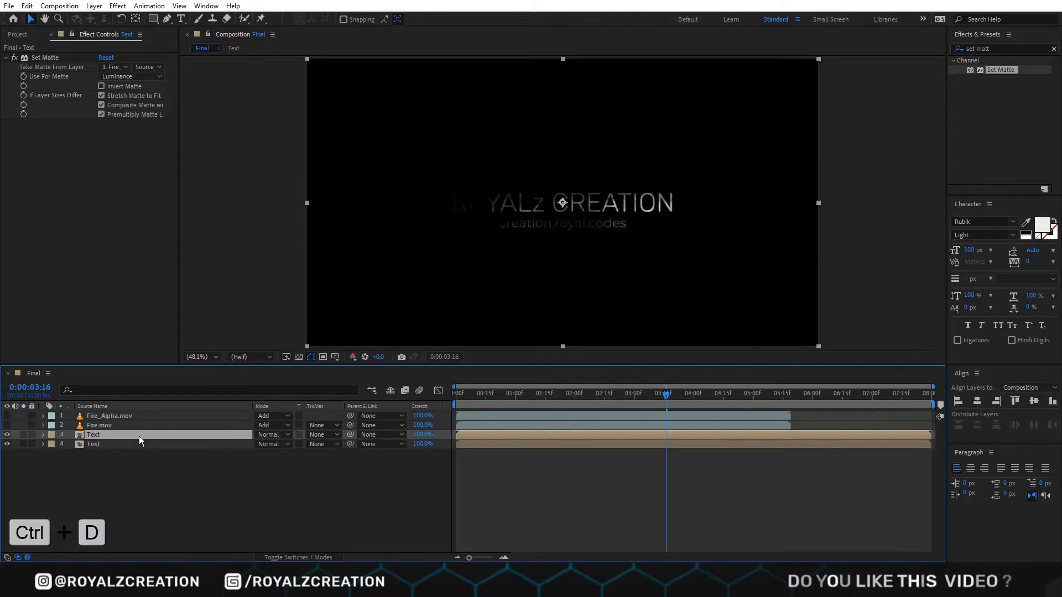
Invert the Set Matte on the upper Text layer
left_click(101, 86)
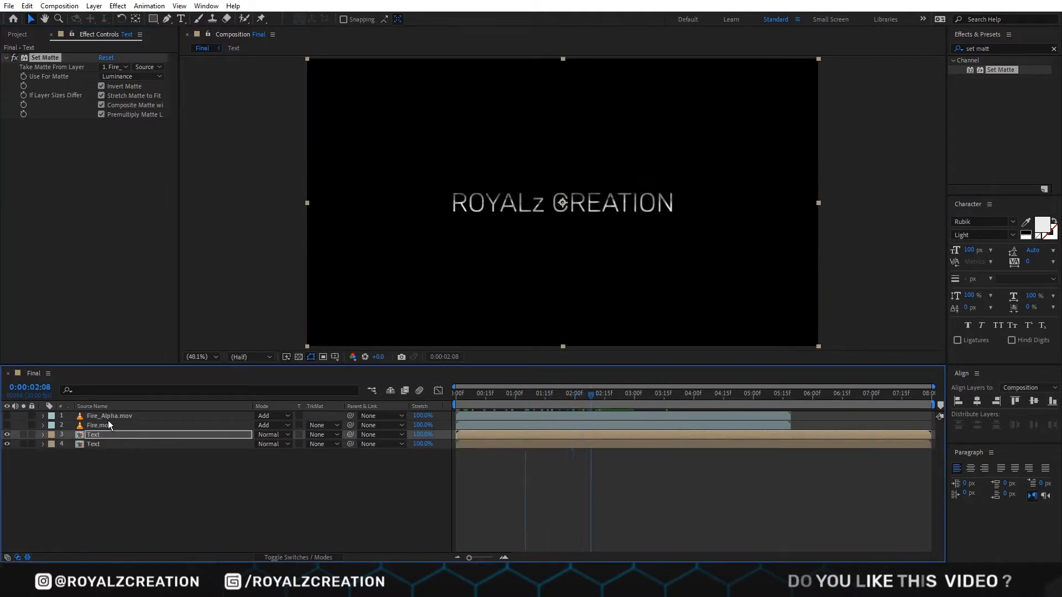
Make the Fire.mov layer visible and move it above Fire_Alpha.mov in the layer stack
left_click(109, 425)
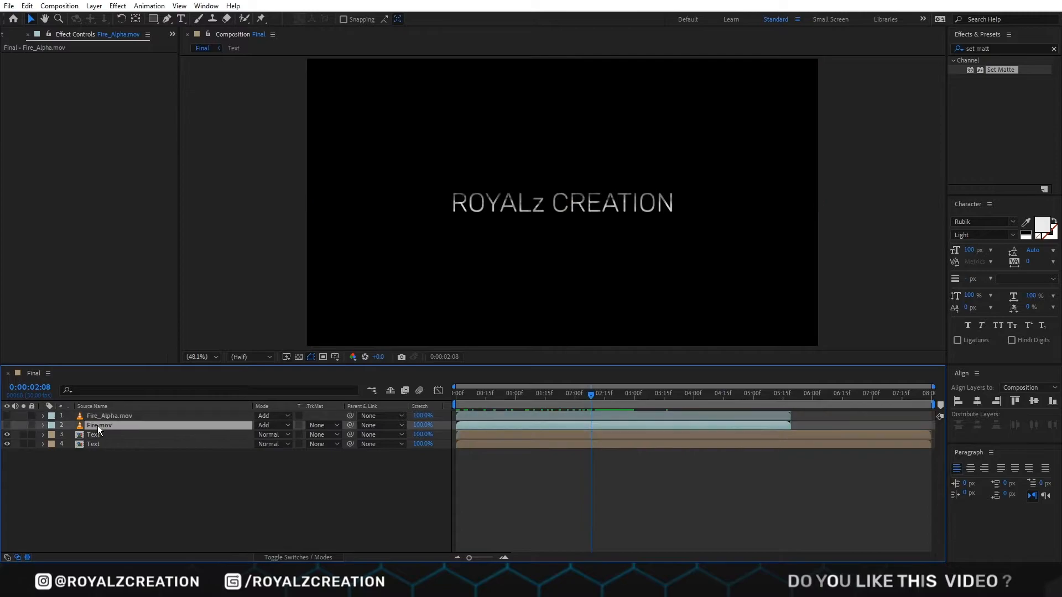
left_click(7, 425)
left_click_drag(158, 424, 162, 416)
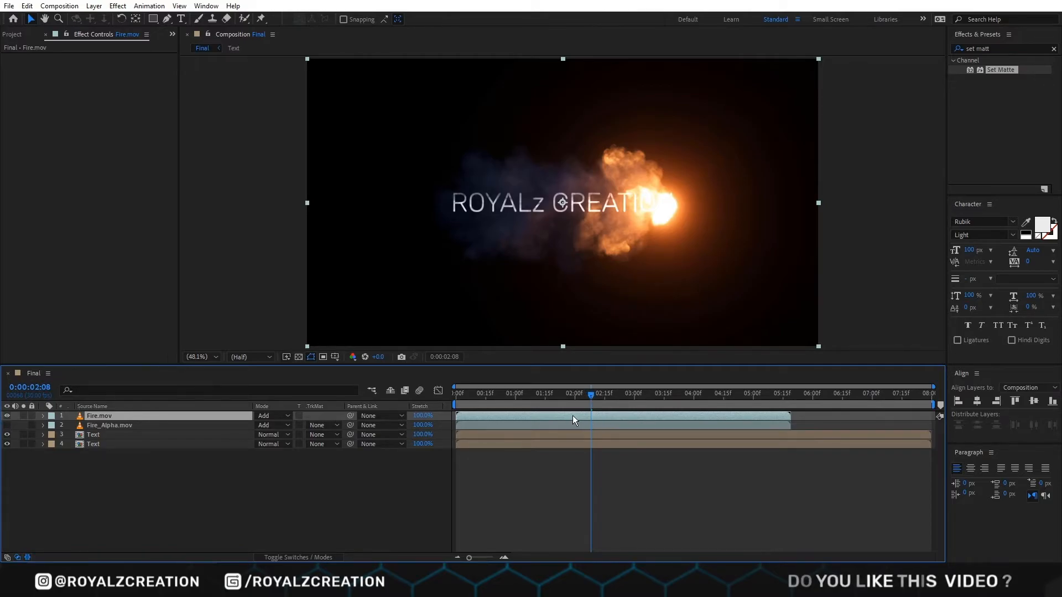
Animate the upper Text layer's Opacity from 0% at 0:00:02:08 to 100% at 0:00:03:00
left_click(592, 432)
key("t")
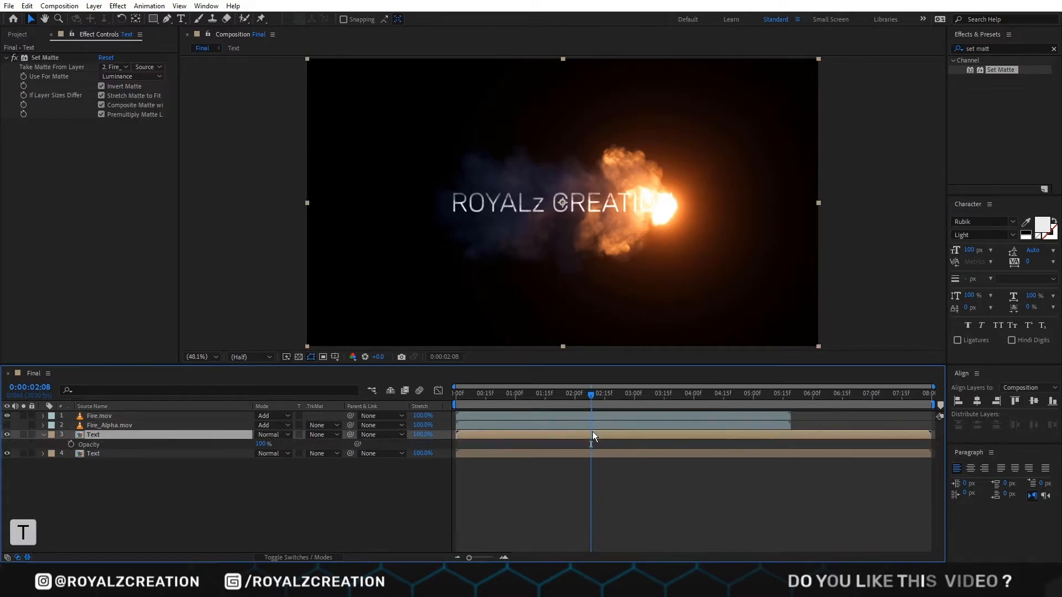
left_click(71, 444)
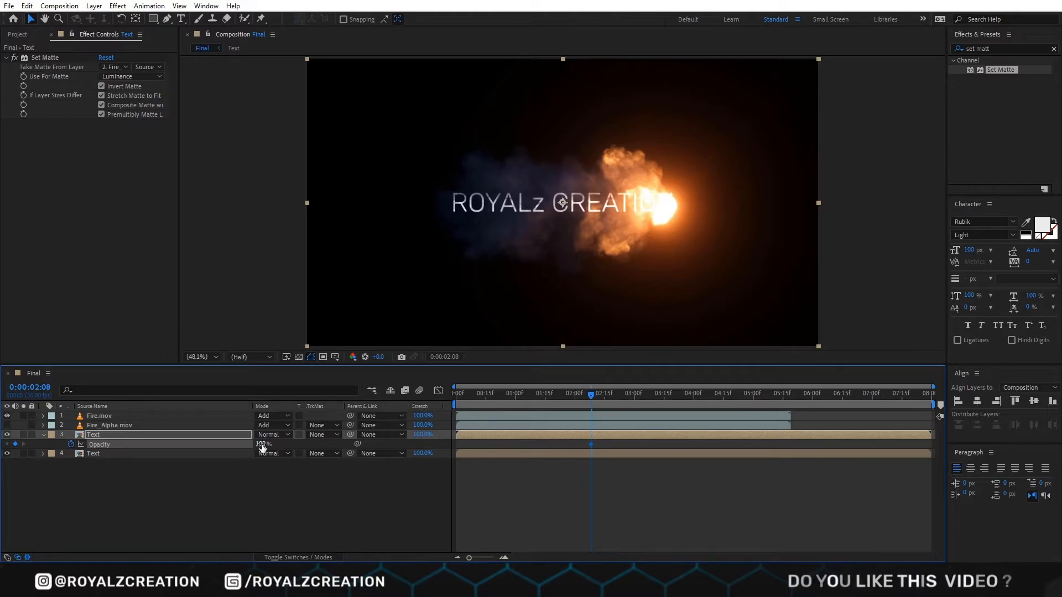
left_click_drag(210, 444, 83, 445)
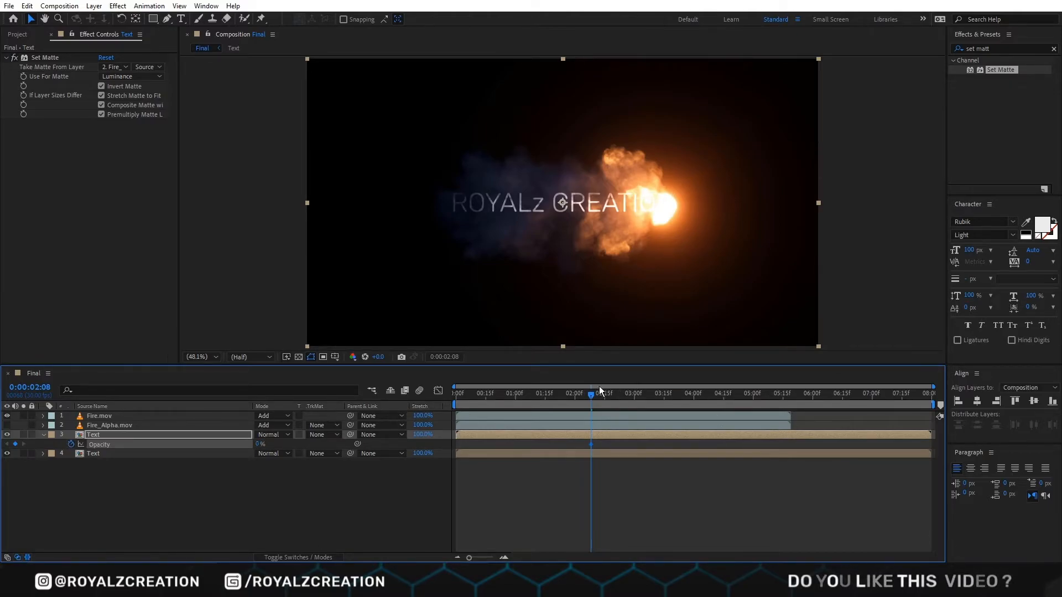
left_click_drag(588, 396, 634, 405)
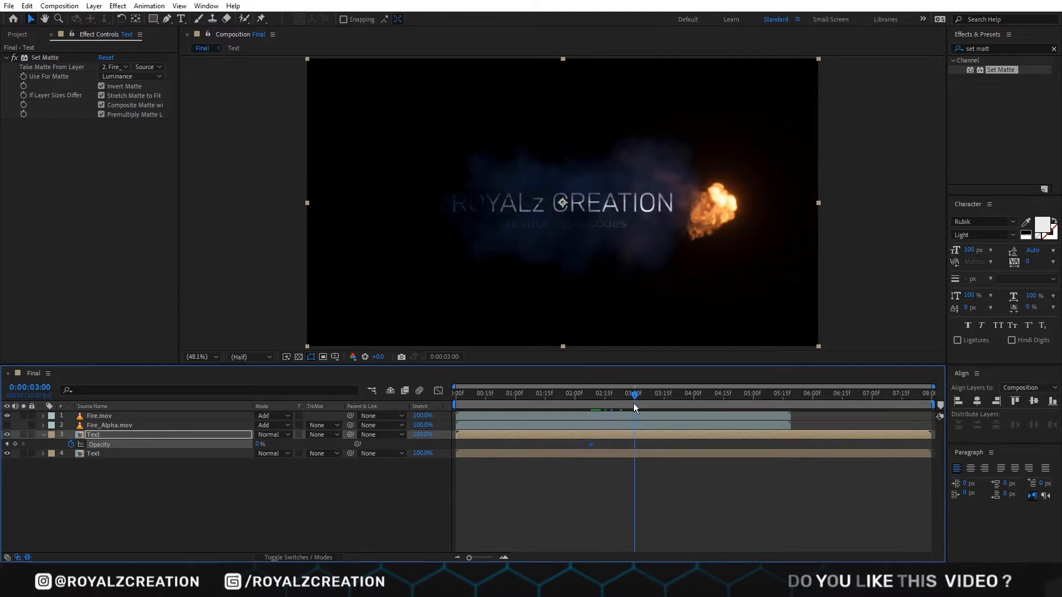
left_click_drag(262, 444, 486, 450)
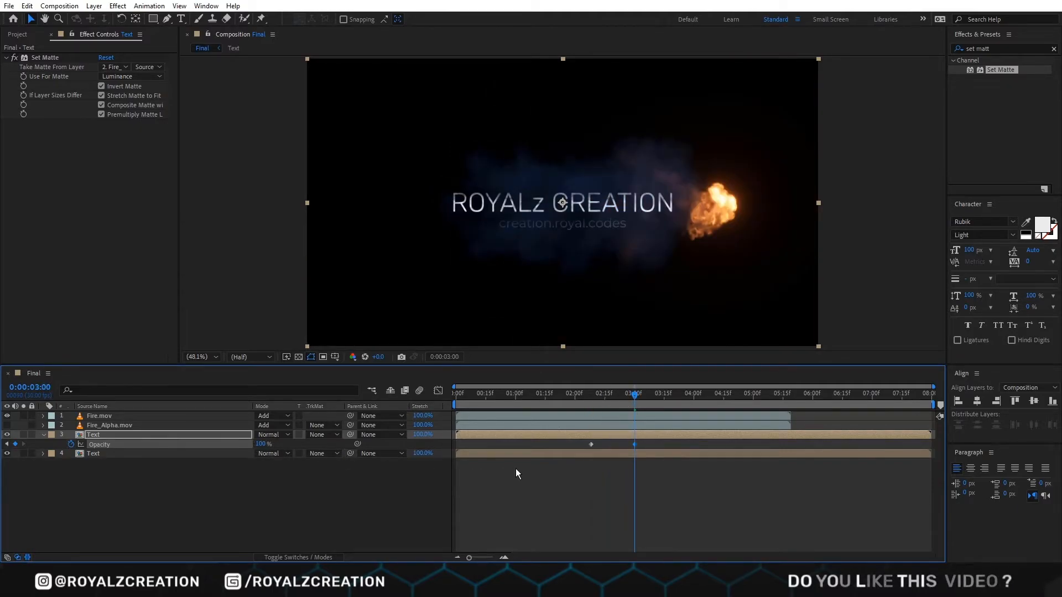
Apply Easy Ease to both Opacity keyframes of the upper Text layer and preview the reveal from the start
key("space")
key("space")
left_click_drag(653, 444, 567, 446)
right_click(591, 445)
mouse_move(636, 437)
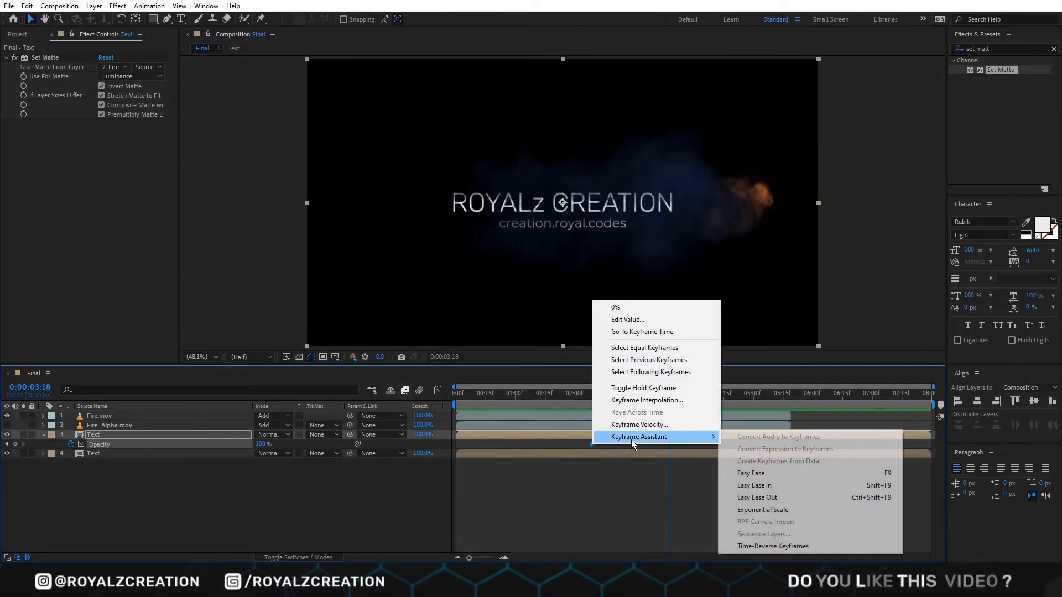
left_click(771, 472)
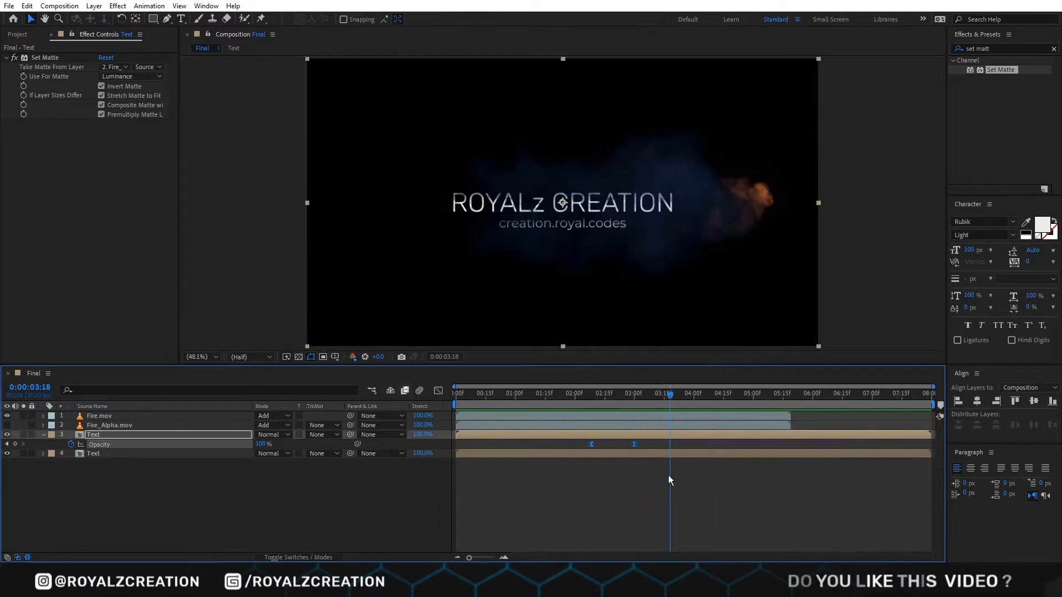
left_click(639, 476)
left_click_drag(639, 394, 430, 407)
key("space")
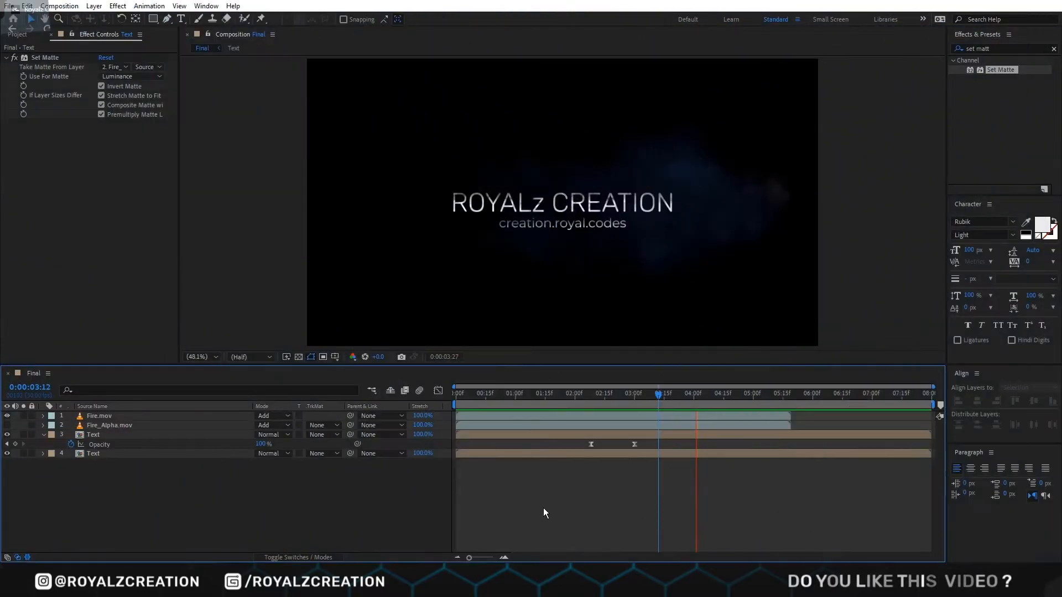
key("space")
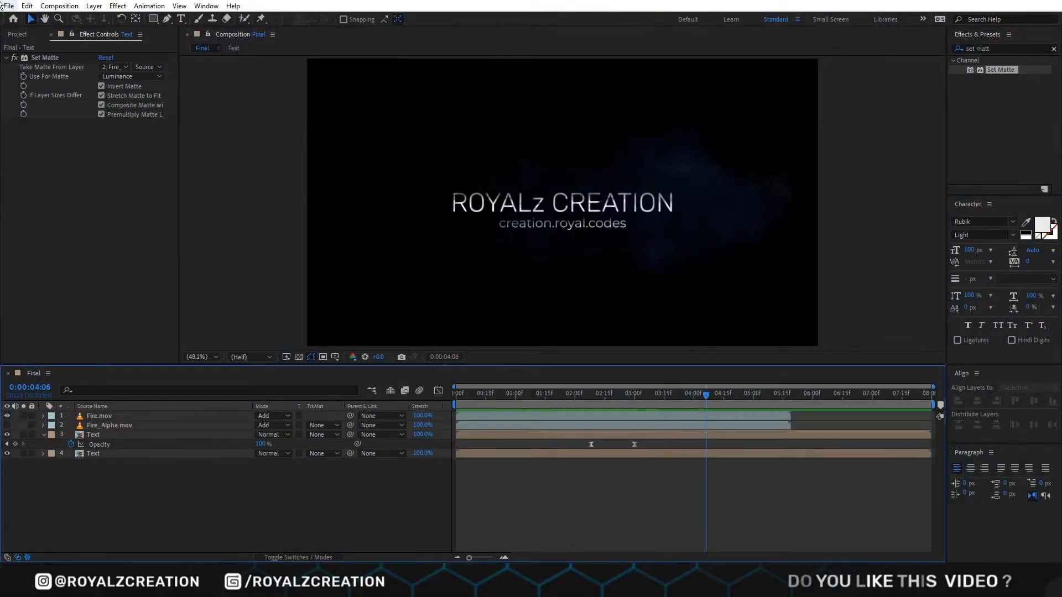
Add Lence Flayer.mov as the top layer of the Final composition with Add blending mode and preview the result
left_click(17, 34)
left_click(61, 167)
left_click_drag(61, 172, 128, 415)
key("Home")
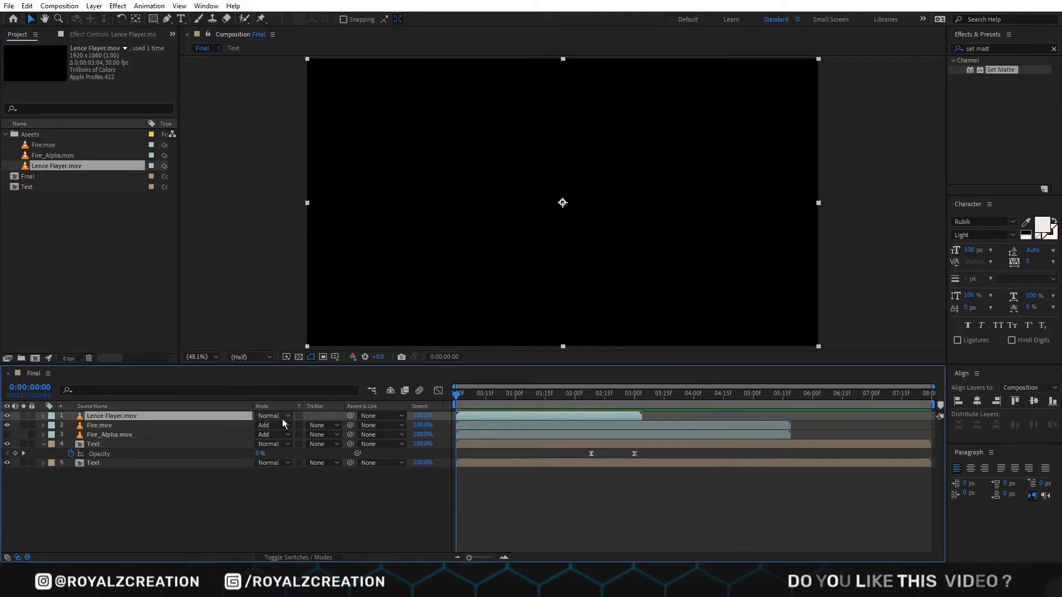
left_click(281, 416)
left_click(326, 195)
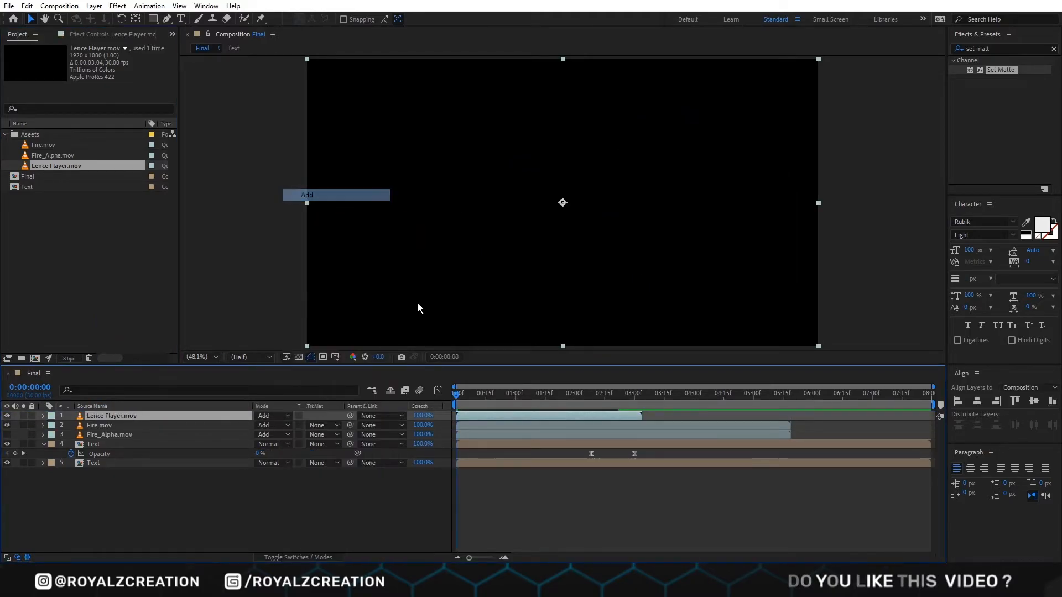
key("space")
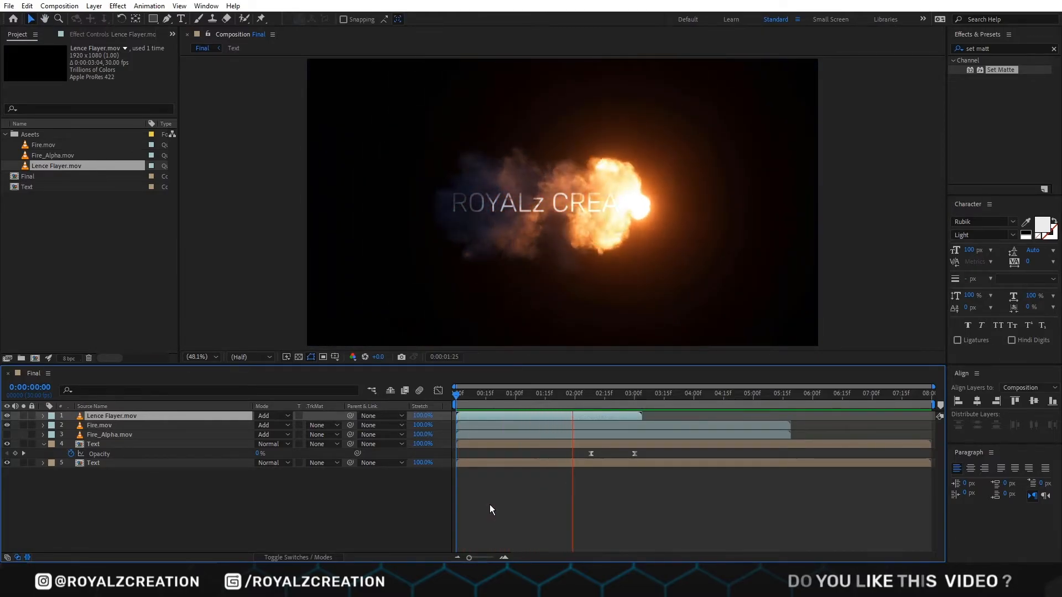
key("space")
Create an adjustment layer in the Final composition and apply the Color Correction effect Exposure to it
right_click(161, 501)
mouse_move(210, 369)
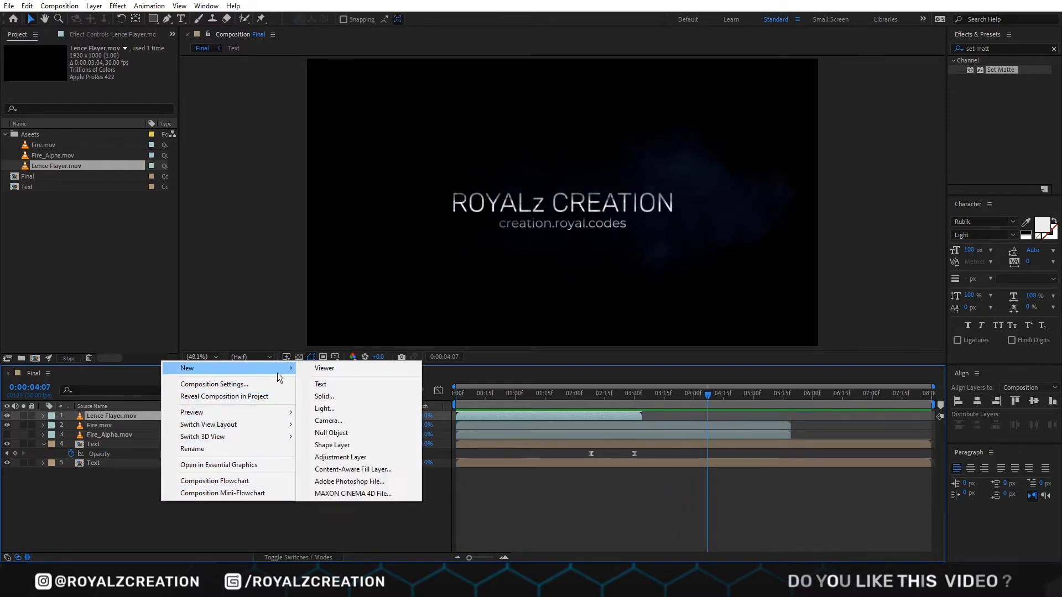
left_click(344, 456)
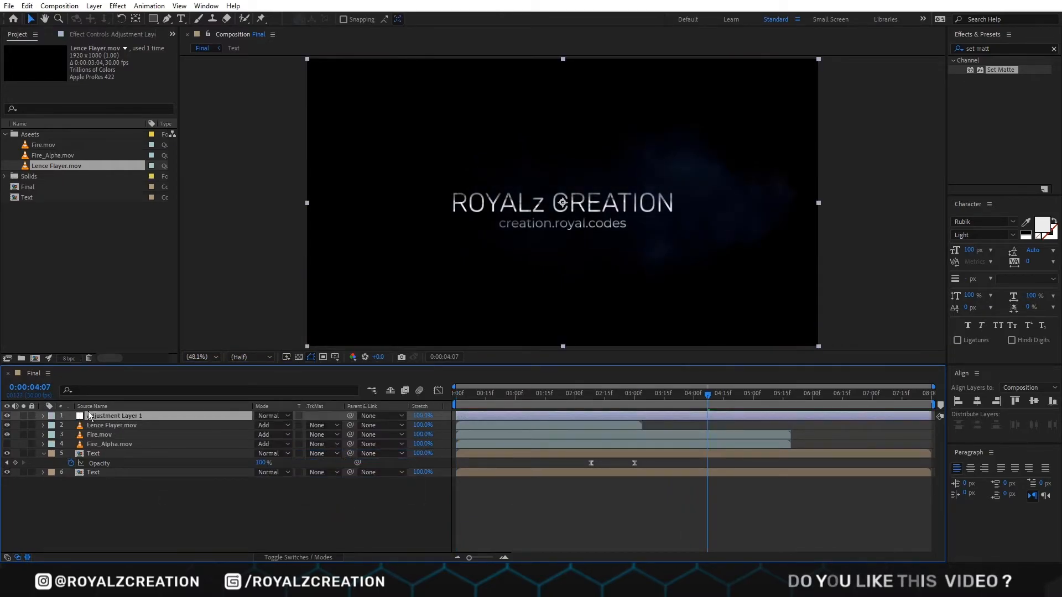
left_click(955, 49)
type("expo")
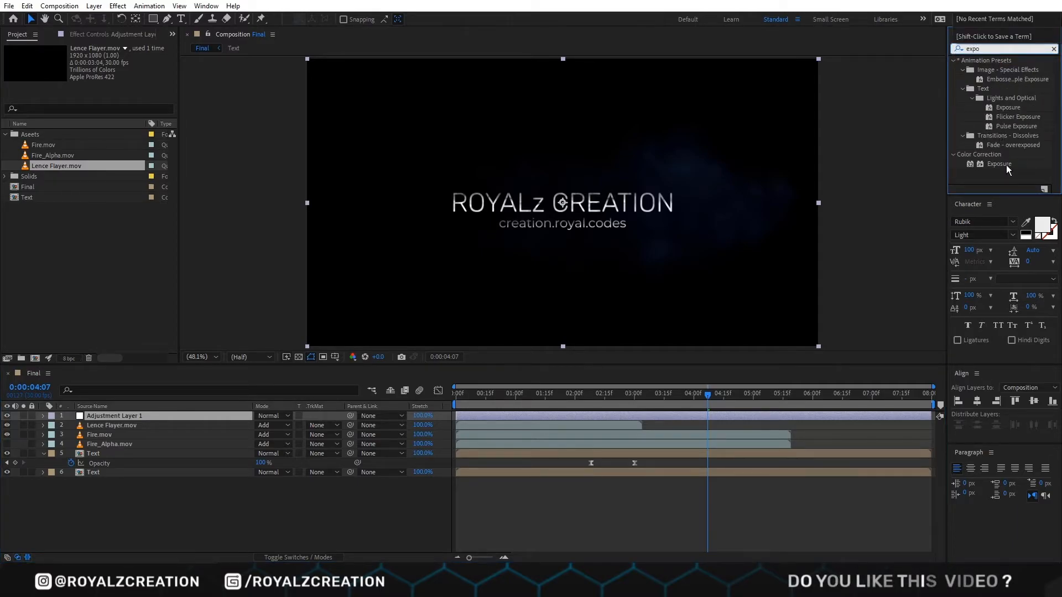
double_click(999, 164)
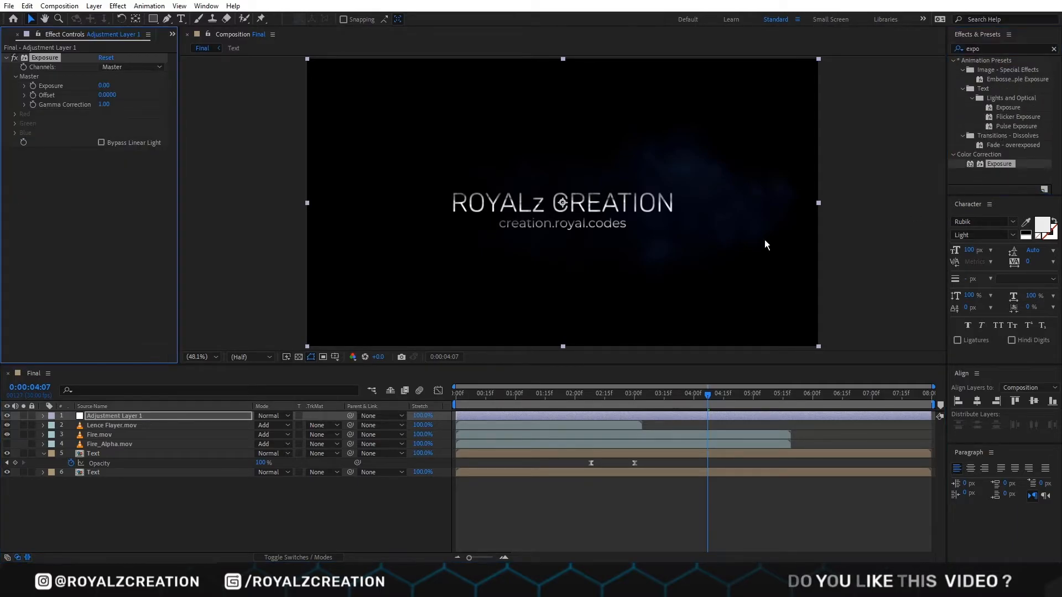